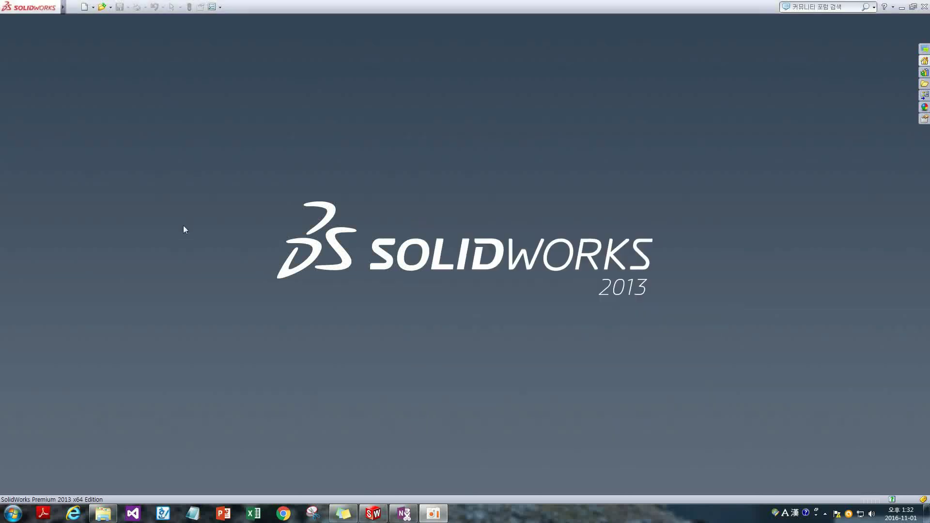
Step: Create a new SolidWorks assembly document, 어셈블리3
{"action": "left_click", "coordinate": [85, 11]}
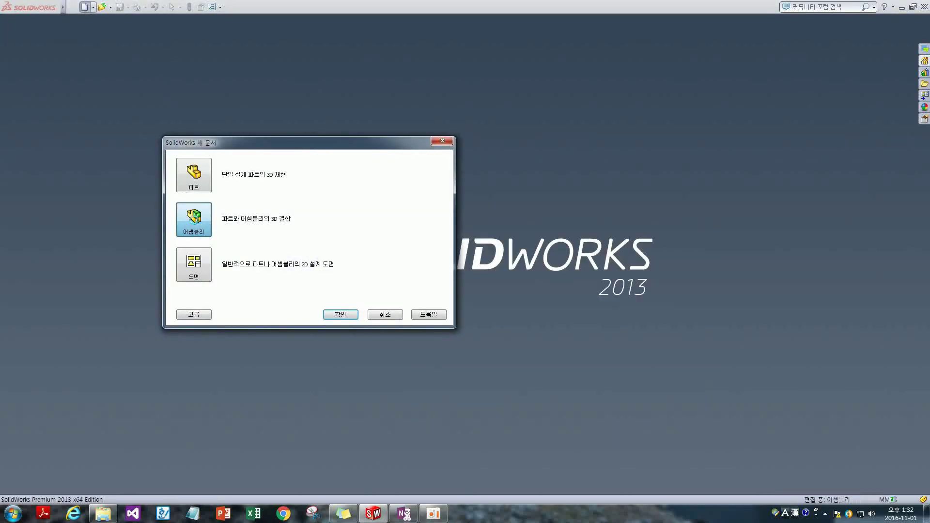
{"action": "double_click", "coordinate": [193, 225]}
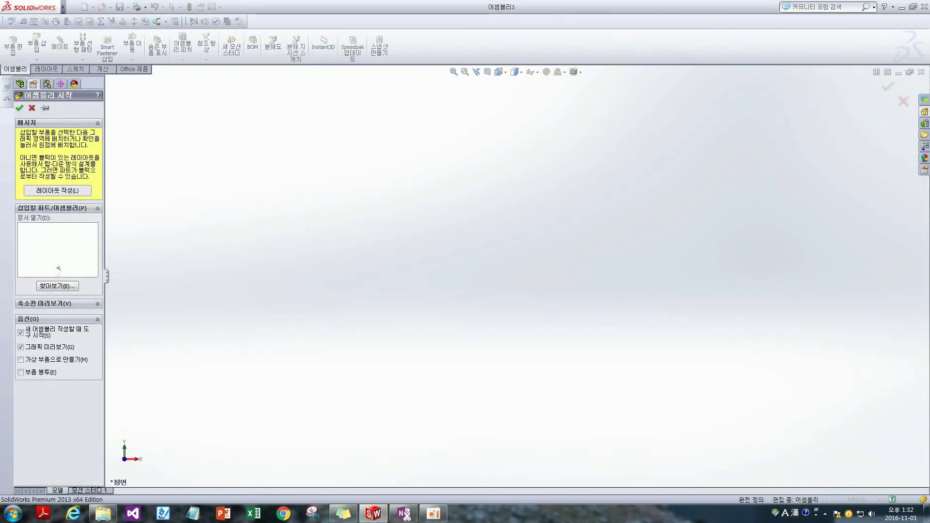
Step: Insert the wheel 파트45 and the plate 파트46, placing the plate below the wheel
{"action": "left_click", "coordinate": [65, 290]}
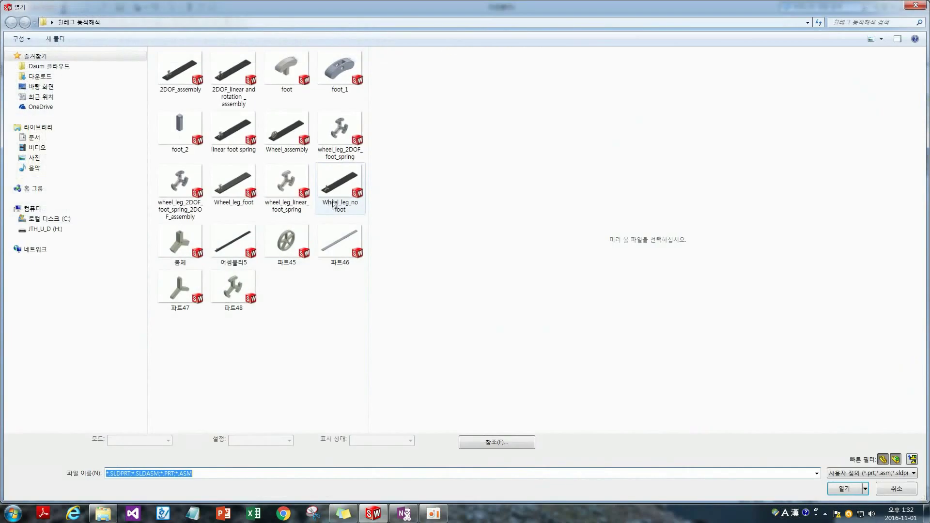
{"action": "left_click", "coordinate": [286, 242]}
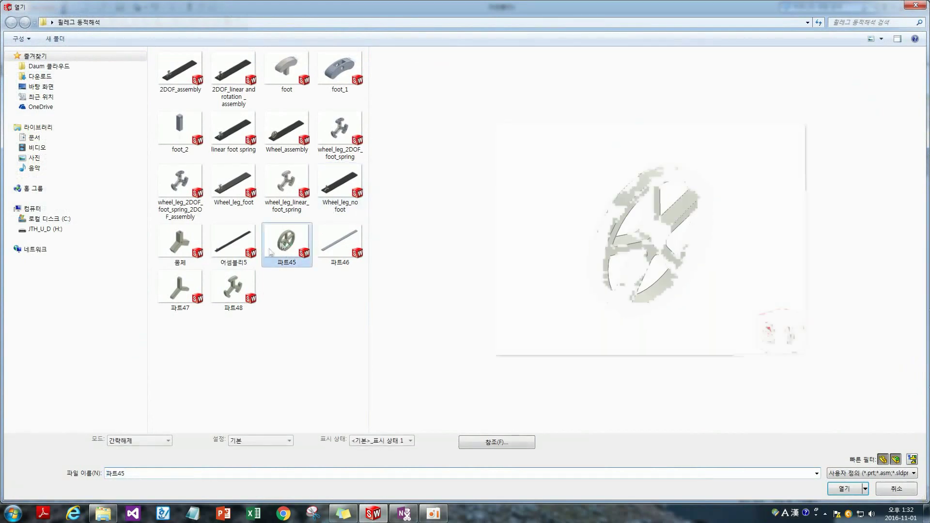
{"action": "left_click", "coordinate": [341, 261], "text": "ctrl"}
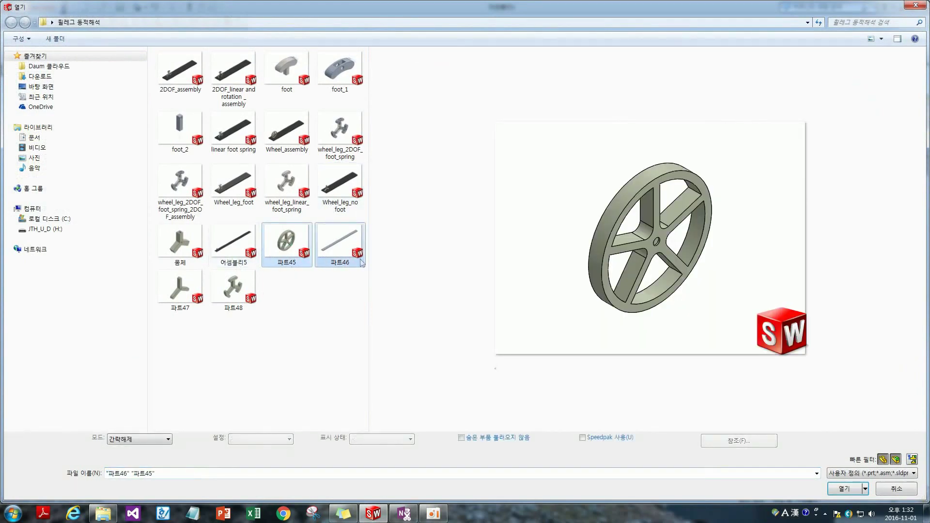
{"action": "left_click", "coordinate": [844, 488]}
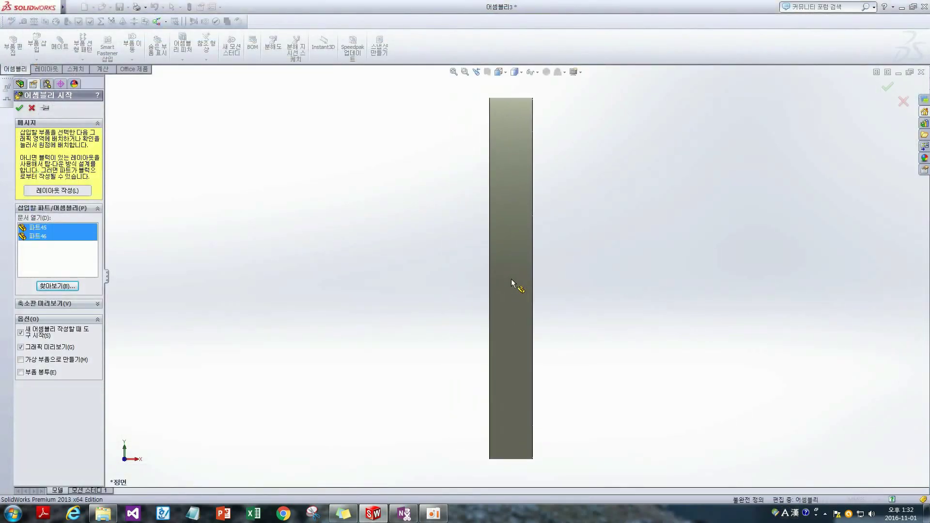
{"action": "left_click", "coordinate": [508, 278]}
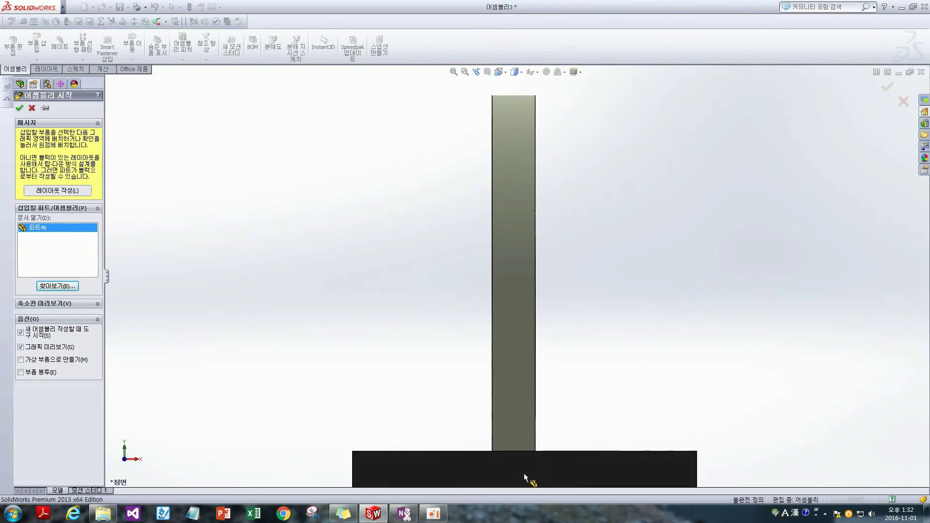
{"action": "left_click", "coordinate": [525, 451]}
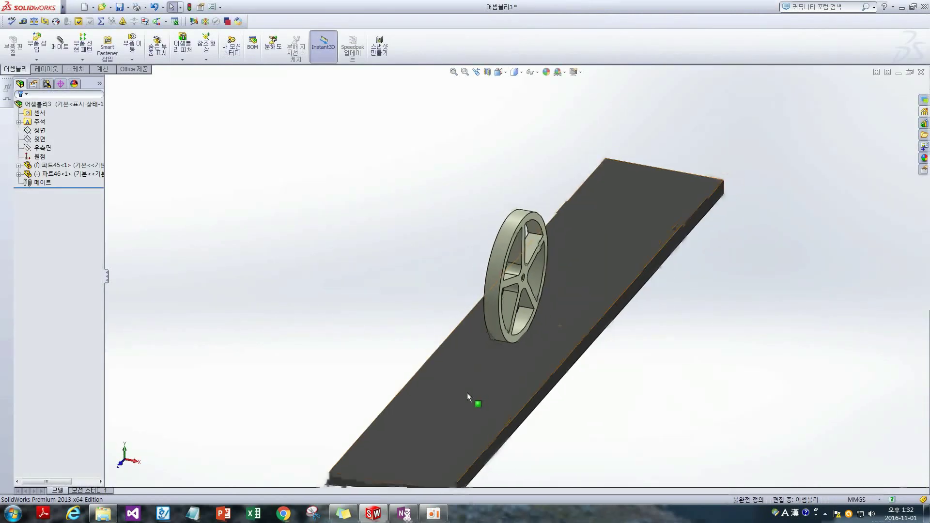
Step: Switch to a side view, orbit to a tilted 3D view, and start the Mate command
{"action": "scroll", "coordinate": [467, 393], "scroll_direction": "up", "scroll_amount": 4}
{"action": "scroll", "coordinate": [495, 380], "scroll_direction": "down", "scroll_amount": 2}
{"action": "key", "text": "ctrl+4"}
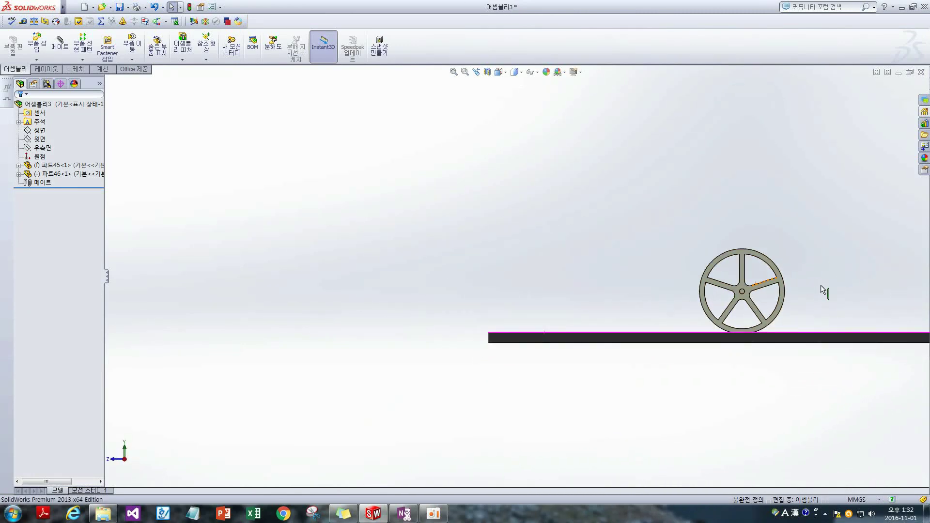
{"action": "middle_click_drag", "start_coordinate": [343, 326], "coordinate": [332, 360]}
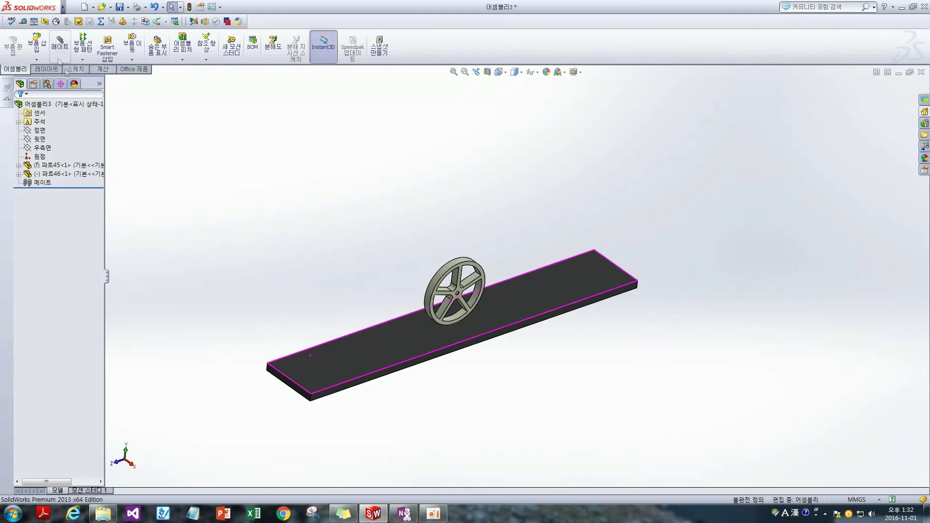
{"action": "key", "text": "m"}
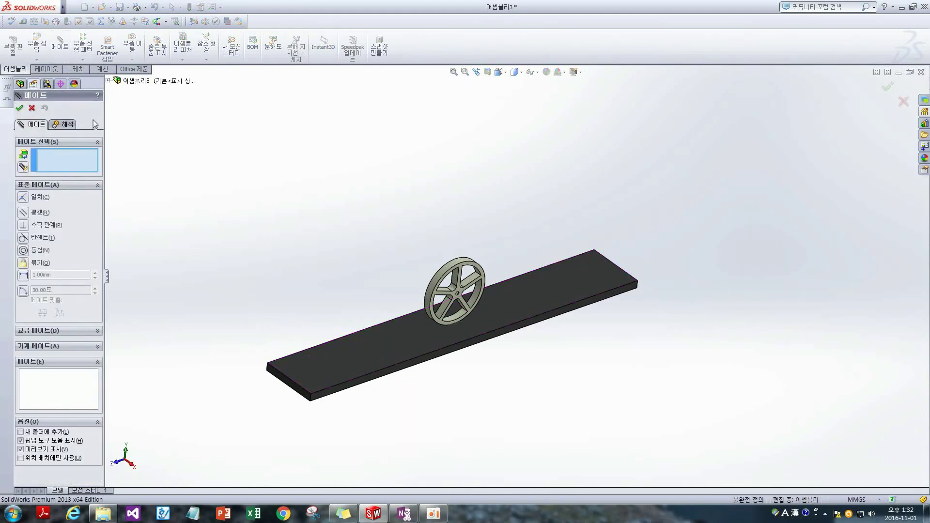
Step: Mate the plate's Front Plane coincident with the assembly's Front Plane
{"action": "left_click", "coordinate": [108, 81]}
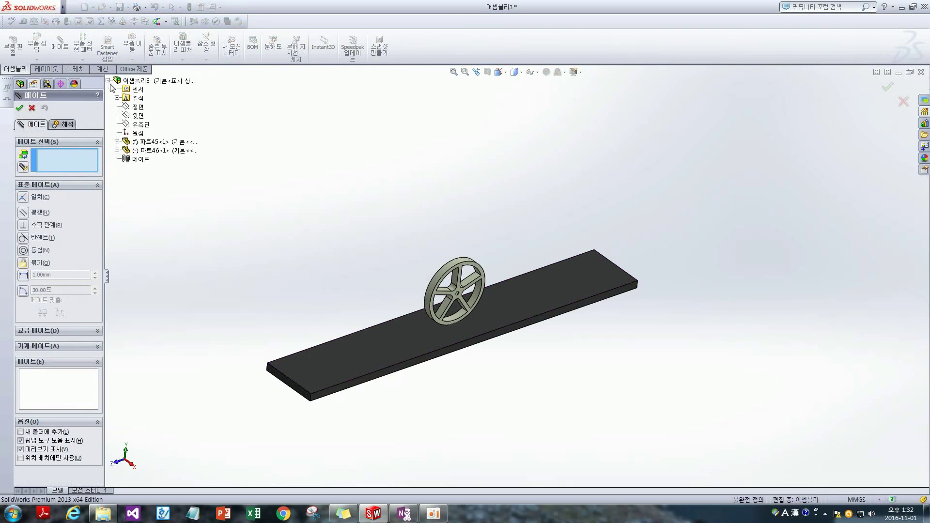
{"action": "left_click", "coordinate": [137, 107]}
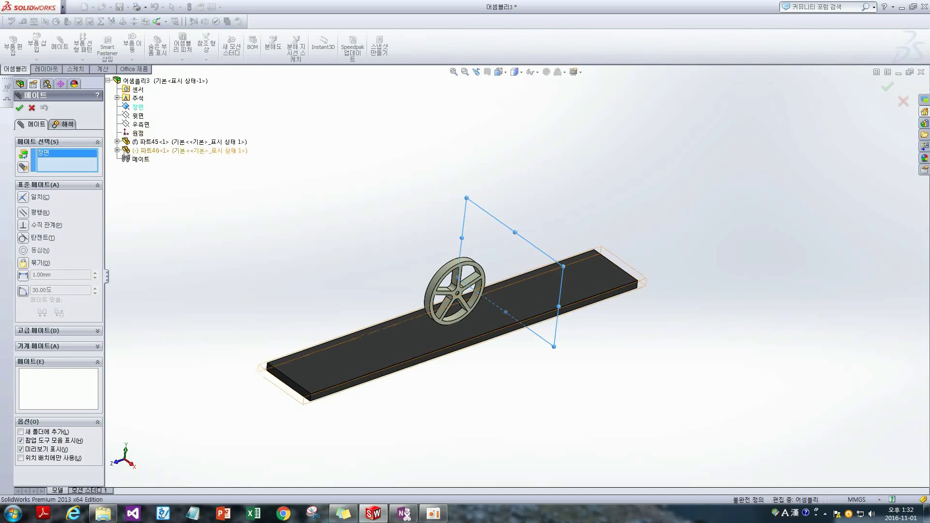
{"action": "left_click", "coordinate": [117, 150]}
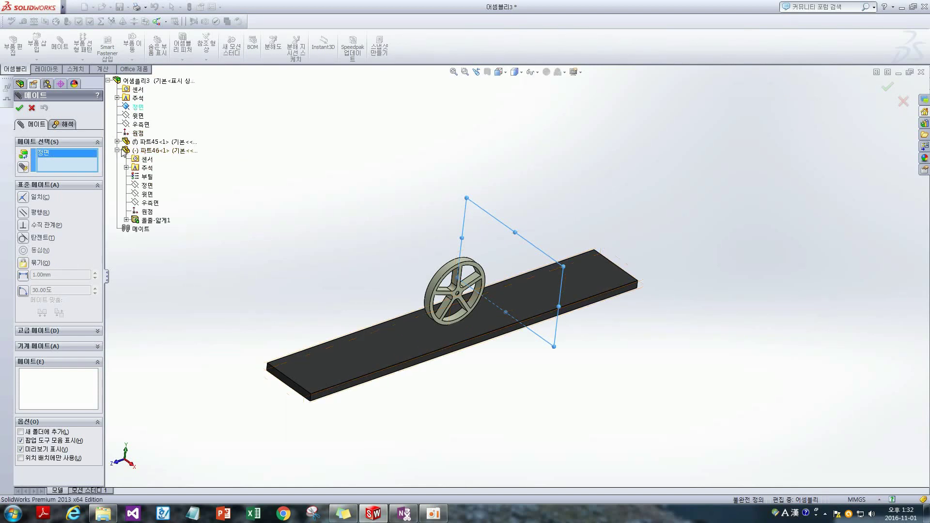
{"action": "left_click", "coordinate": [147, 187]}
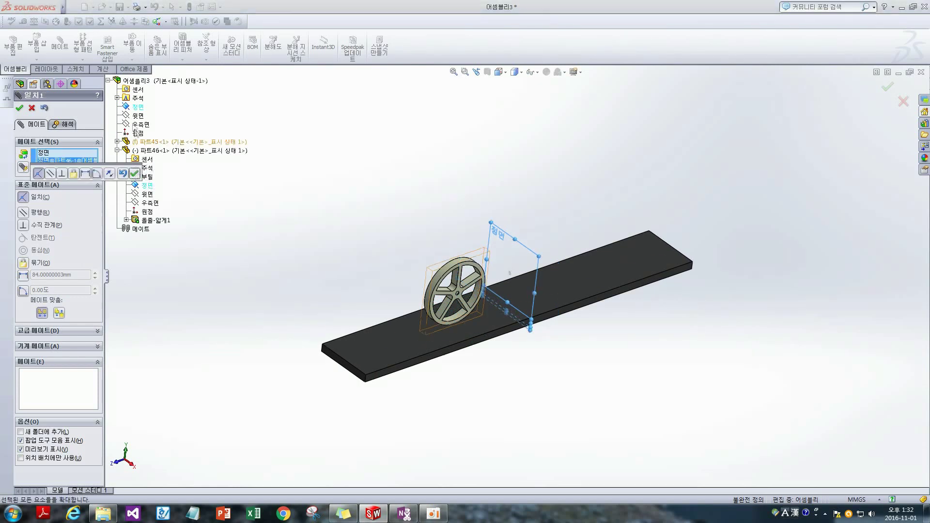
{"action": "left_click", "coordinate": [137, 175]}
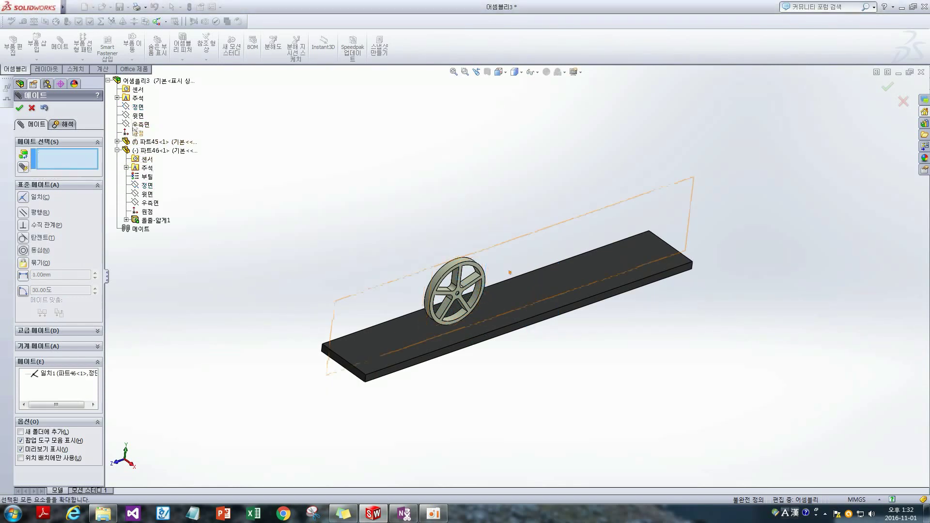
Step: Mate the plate's Top and Right Planes coincident with the assembly's matching planes
{"action": "left_click", "coordinate": [138, 116]}
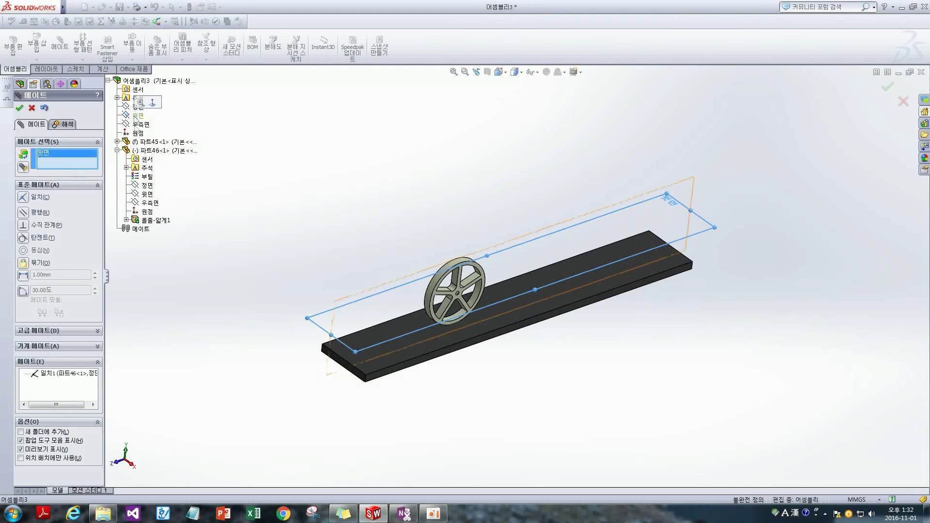
{"action": "left_click", "coordinate": [144, 193]}
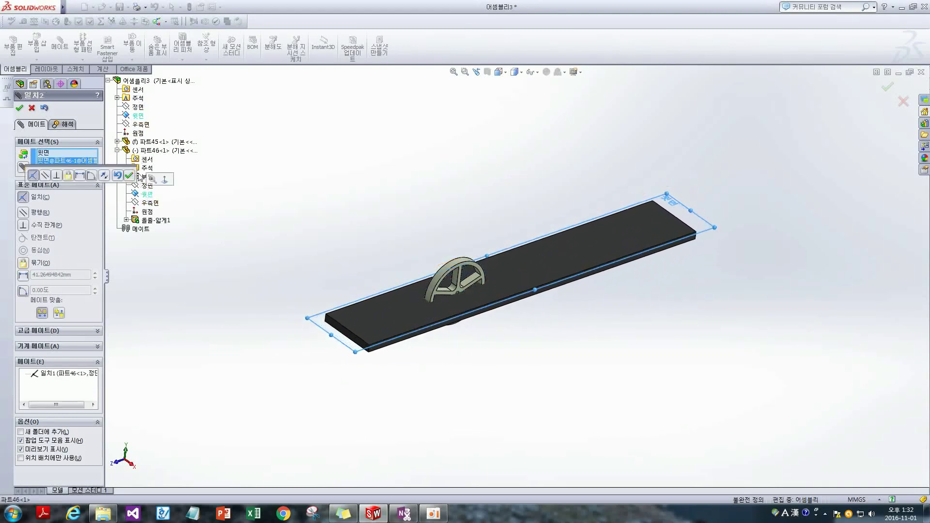
{"action": "left_click", "coordinate": [130, 175]}
{"action": "left_click", "coordinate": [132, 125]}
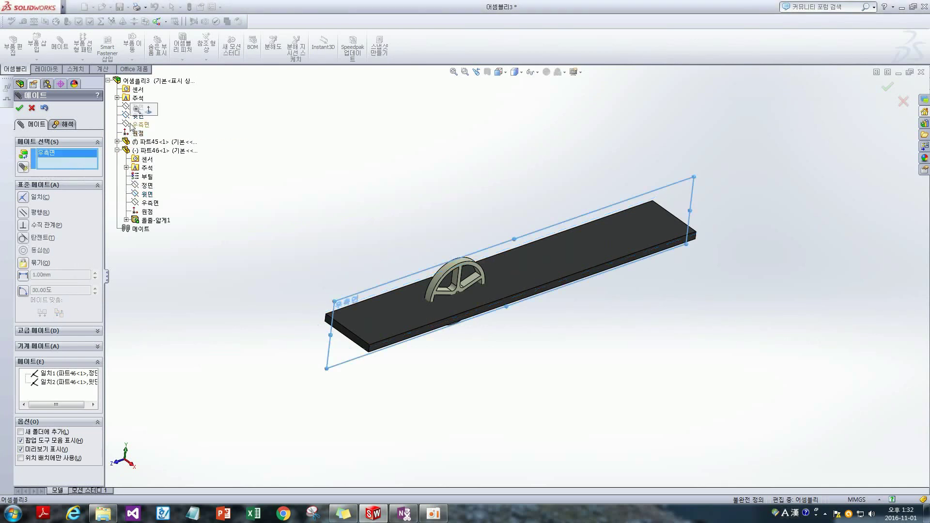
{"action": "left_click", "coordinate": [151, 203]}
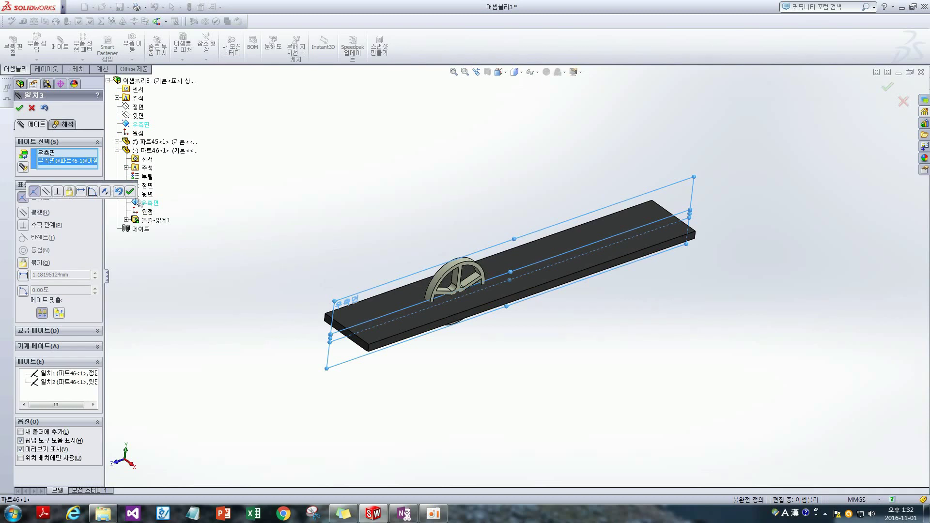
{"action": "left_click", "coordinate": [130, 192]}
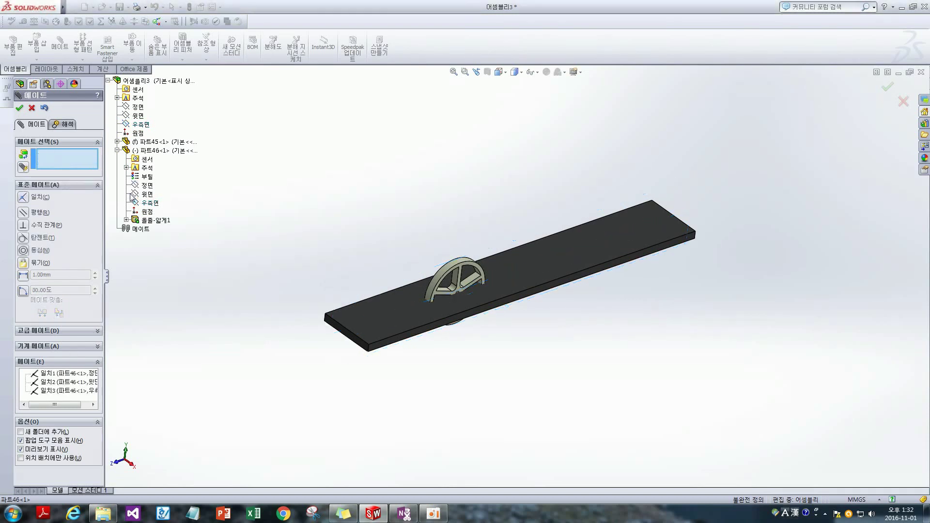
{"action": "left_click", "coordinate": [20, 108]}
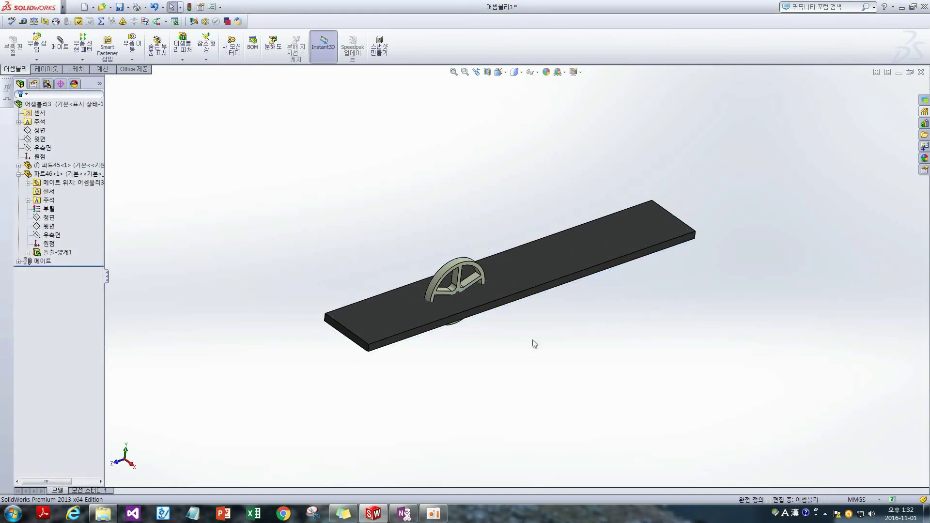
Step: Float the wheel, drag it clear above the plate, and begin a new mate
{"action": "scroll", "coordinate": [344, 303], "scroll_direction": "down", "scroll_amount": 3}
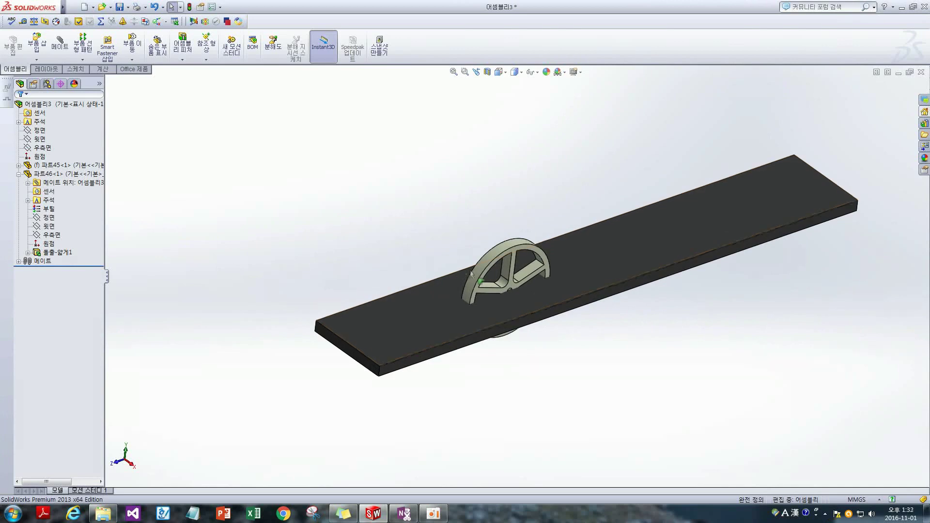
{"action": "right_click", "coordinate": [503, 255]}
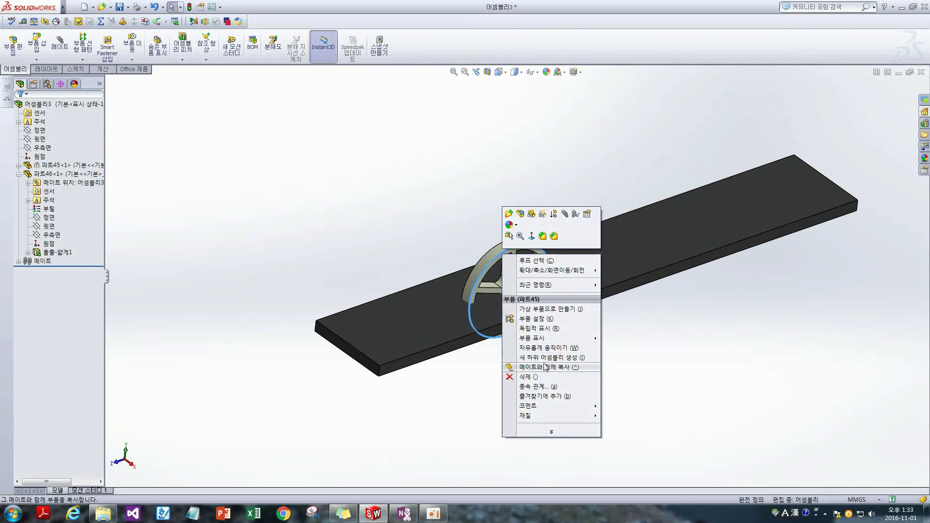
{"action": "left_click", "coordinate": [542, 348]}
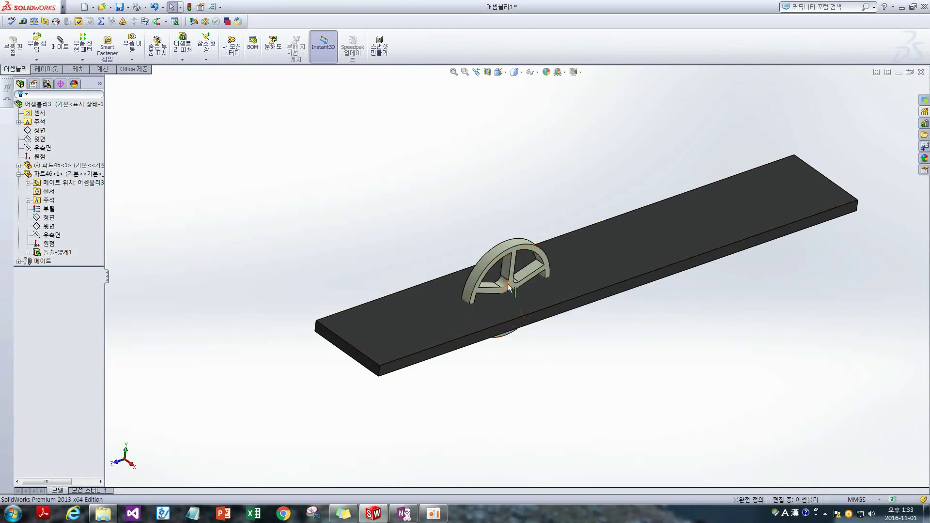
{"action": "left_click_drag", "start_coordinate": [508, 286], "coordinate": [327, 227]}
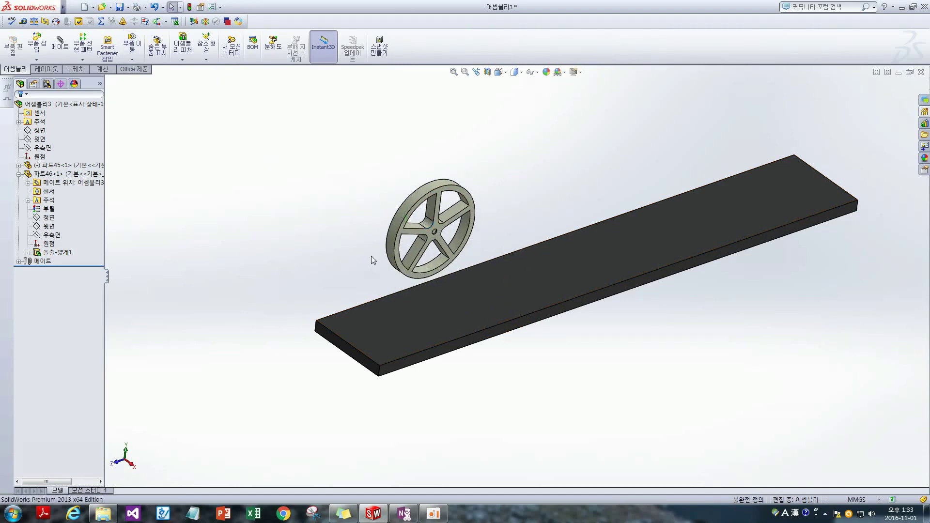
{"action": "key", "text": "m"}
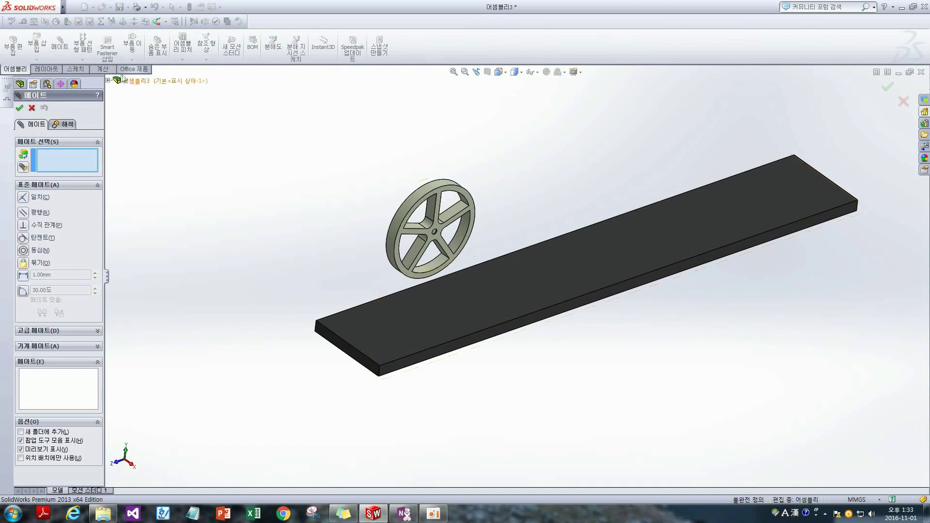
Step: Mate the wheel's Right Plane coincident with the assembly's Right Plane
{"action": "left_click", "coordinate": [108, 80]}
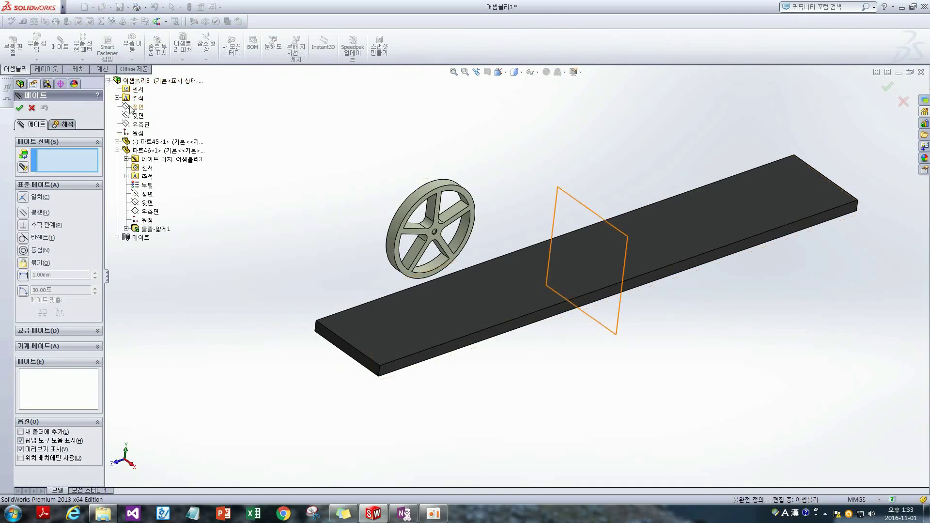
{"action": "left_click", "coordinate": [136, 124]}
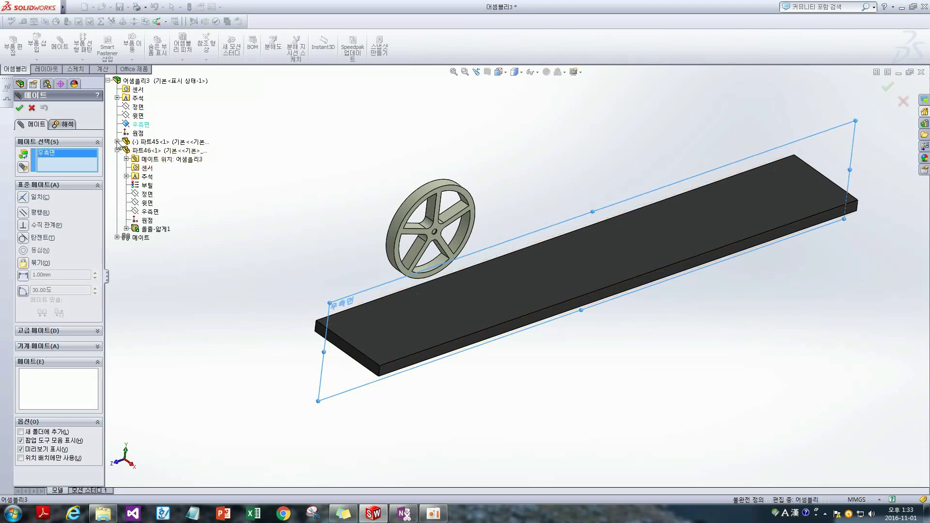
{"action": "left_click", "coordinate": [117, 141]}
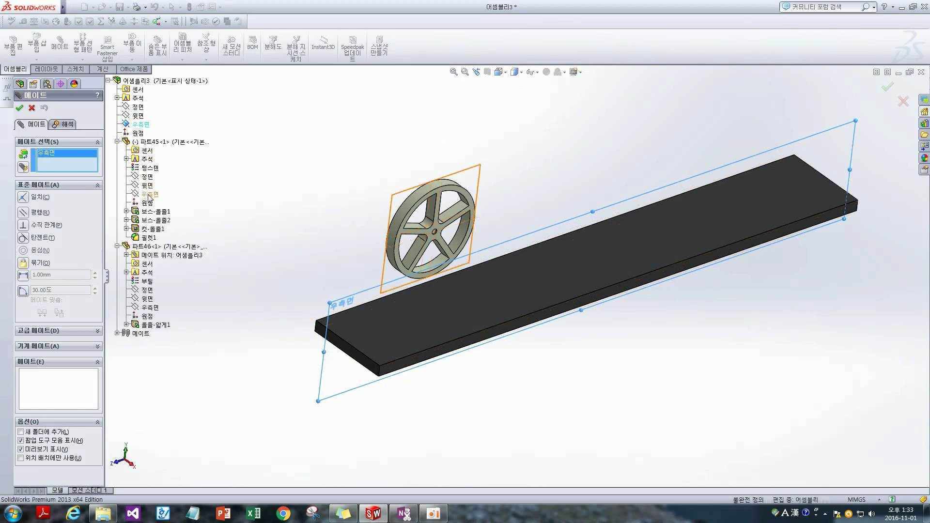
{"action": "left_click", "coordinate": [148, 194]}
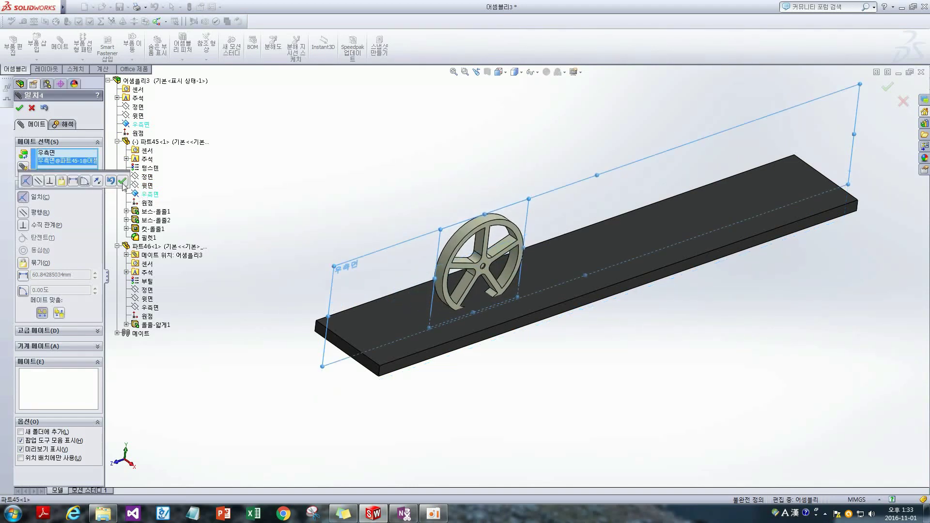
{"action": "left_click", "coordinate": [122, 181]}
{"action": "left_click", "coordinate": [21, 108]}
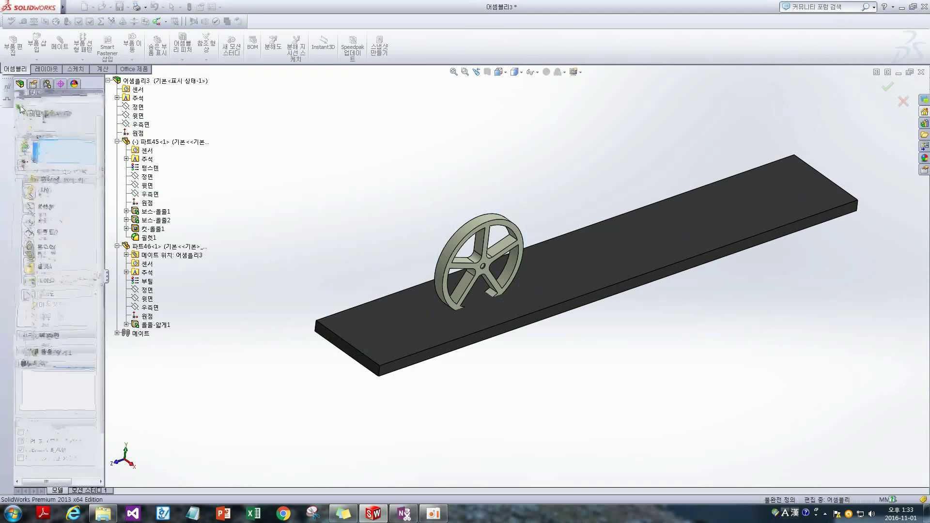
Step: In side view, drag the wheel up off the plate, then orbit slightly
{"action": "middle_click_drag", "start_coordinate": [260, 252], "coordinate": [314, 224]}
{"action": "key", "text": "ctrl+4"}
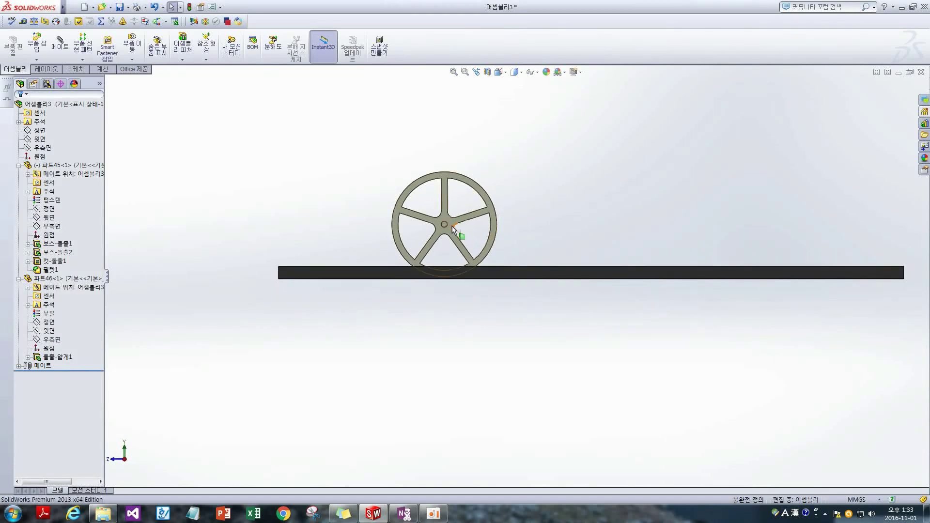
{"action": "left_click_drag", "start_coordinate": [445, 224], "coordinate": [342, 207]}
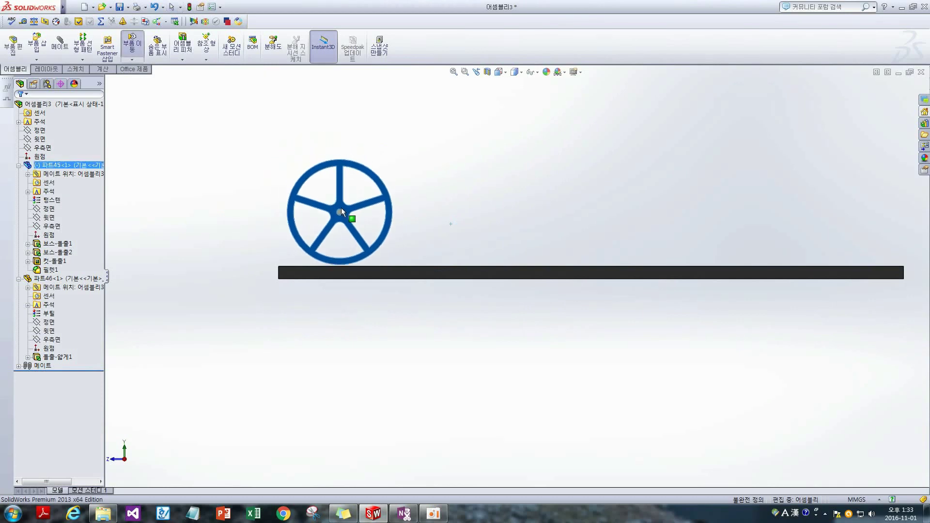
{"action": "key", "text": "Escape"}
{"action": "mouse_move", "coordinate": [285, 223]}
{"action": "middle_mouse_down"}
{"action": "mouse_move", "coordinate": [288, 259]}
{"action": "mouse_move", "coordinate": [368, 302]}
{"action": "middle_mouse_up"}
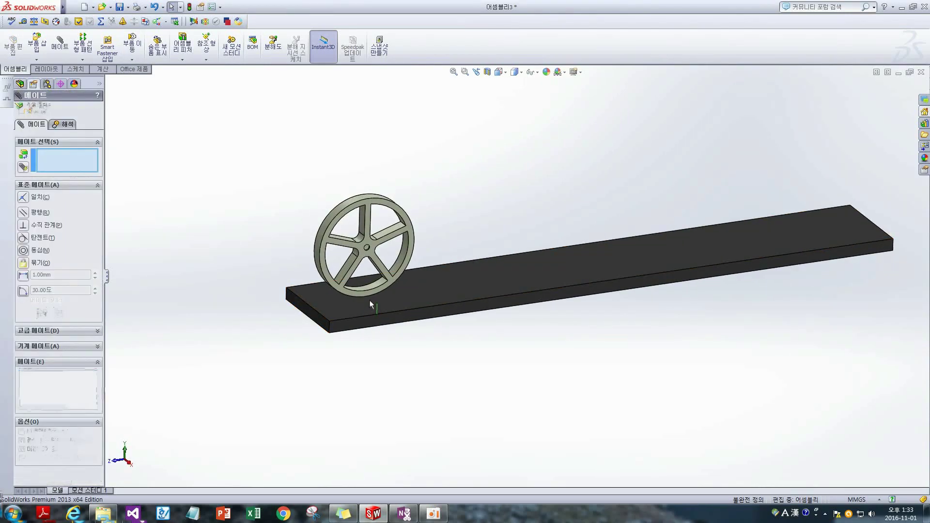
Step: Make the wheel's outer rim face tangent to the plate's top face, then view from the side
{"action": "scroll", "coordinate": [369, 301], "scroll_direction": "down", "scroll_amount": 6}
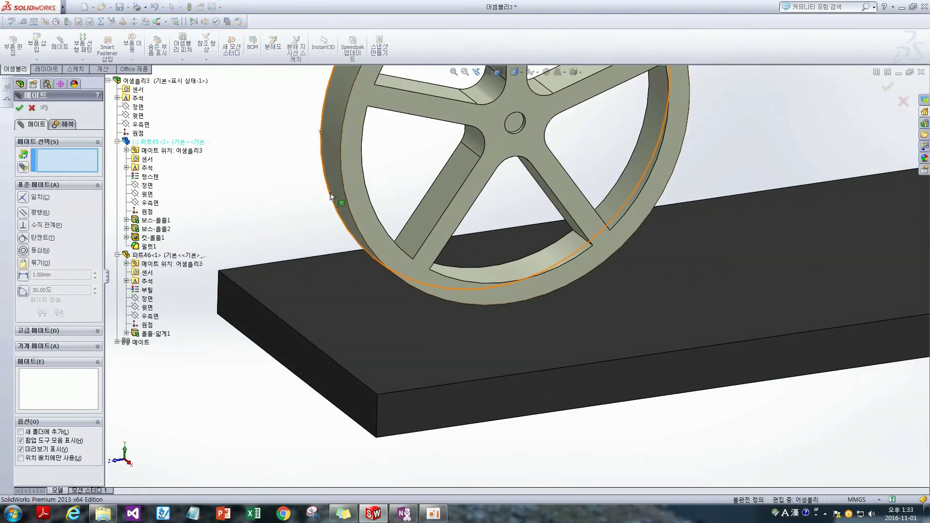
{"action": "left_click", "coordinate": [335, 189]}
{"action": "left_click", "coordinate": [347, 297]}
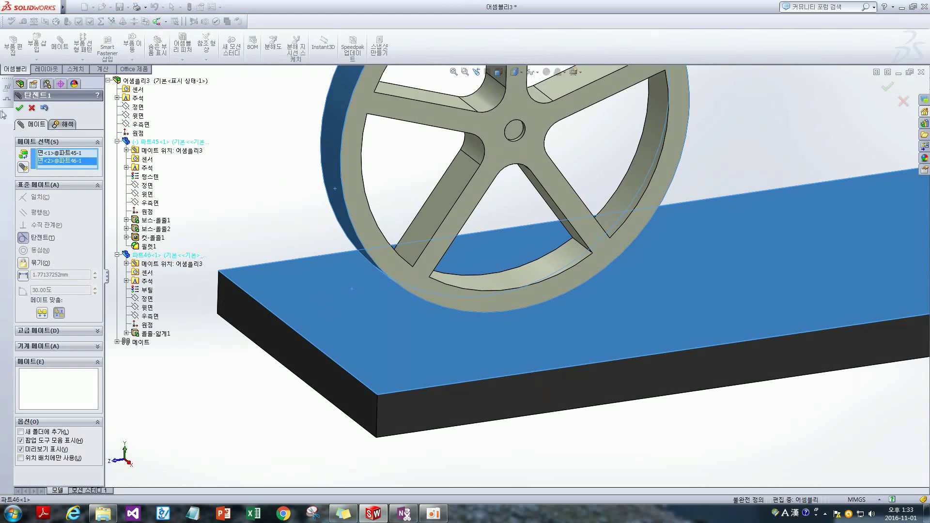
{"action": "left_click", "coordinate": [20, 109]}
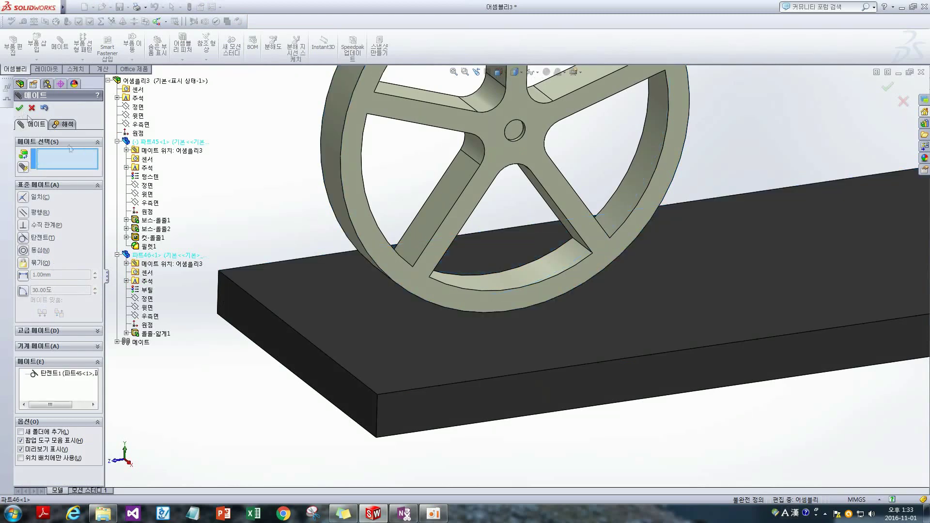
{"action": "key", "text": "z"}
{"action": "key", "text": "z"}
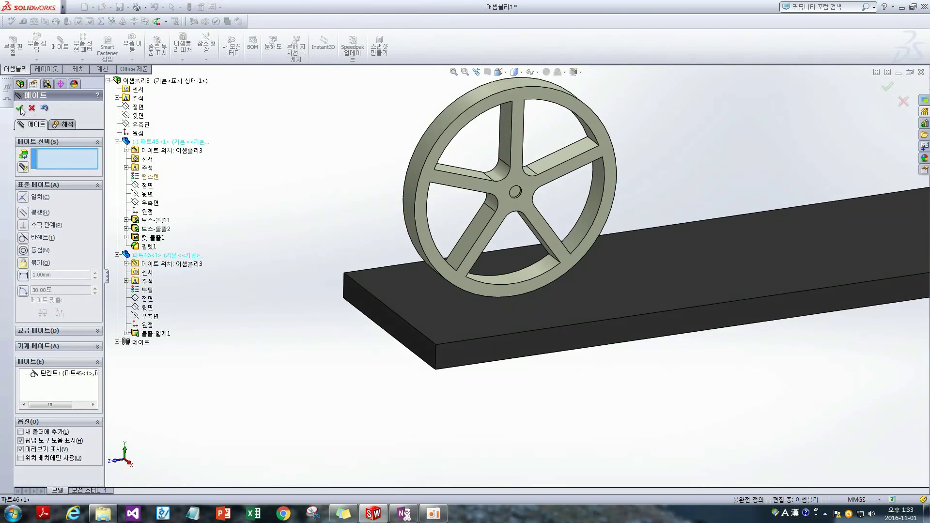
{"action": "left_click", "coordinate": [20, 111]}
{"action": "key", "text": "ctrl+4"}
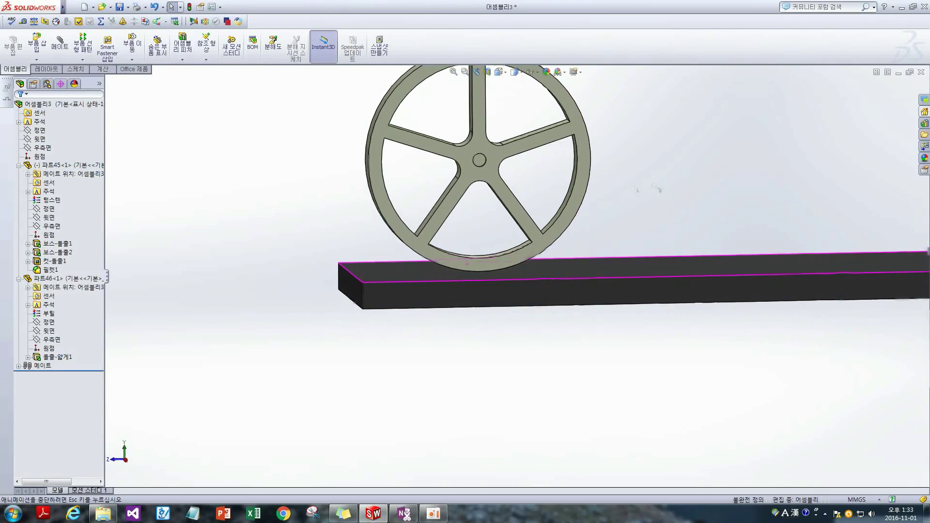
{"action": "scroll", "coordinate": [765, 205], "scroll_direction": "down", "scroll_amount": 1}
{"action": "scroll", "coordinate": [766, 205], "scroll_direction": "down", "scroll_amount": 2}
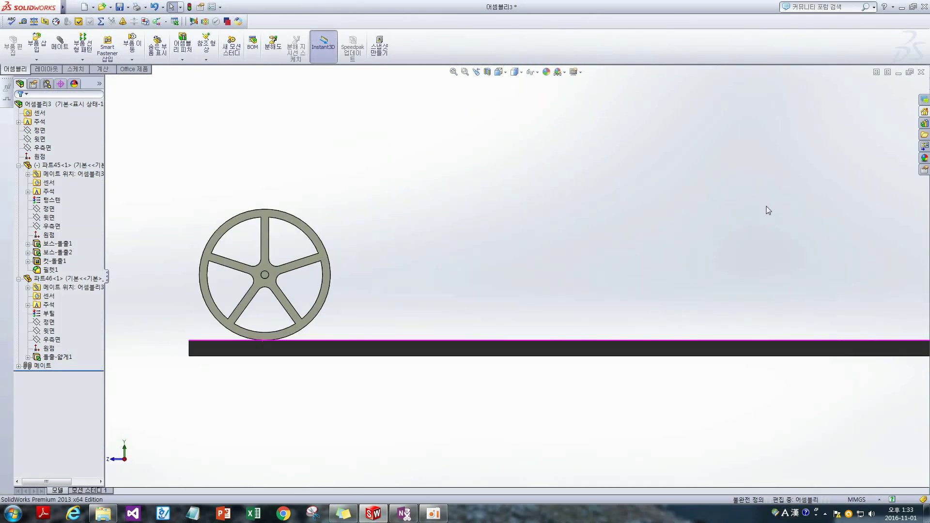
{"action": "scroll", "coordinate": [519, 281], "scroll_direction": "up", "scroll_amount": 2}
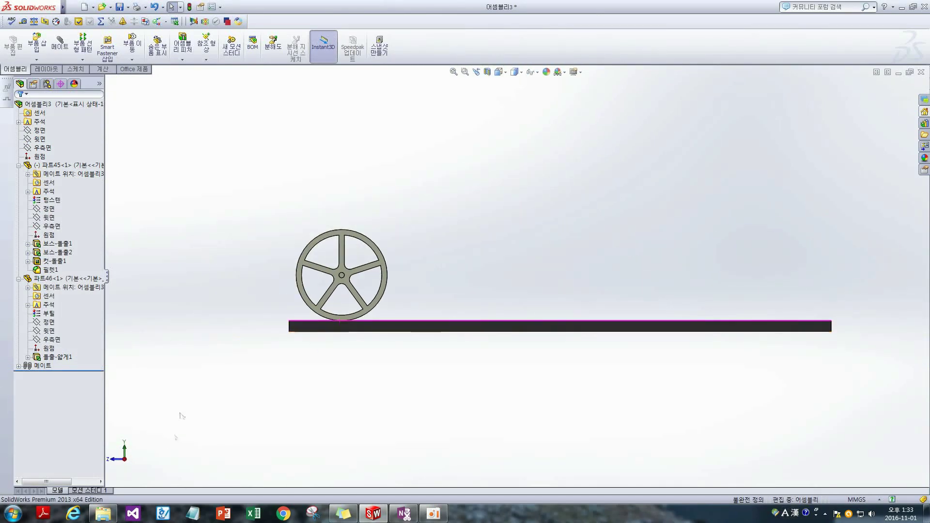
Step: Open Motion Study 1 and set its study type to Motion Analysis (모션 해석)
{"action": "left_click", "coordinate": [103, 491]}
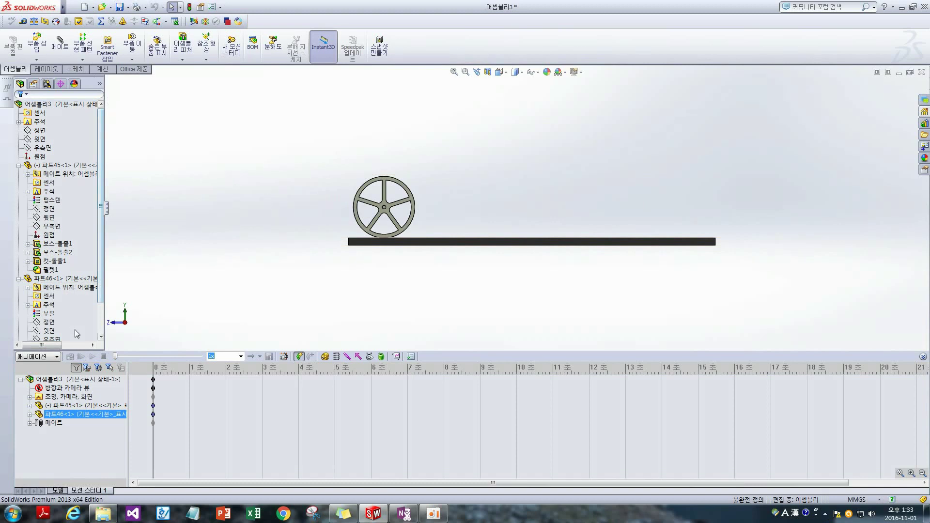
{"action": "left_click", "coordinate": [92, 379]}
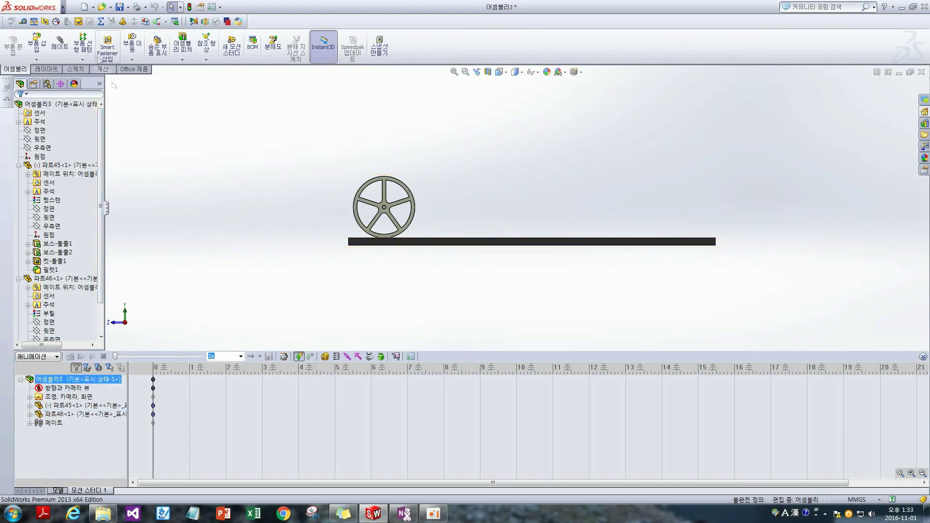
{"action": "left_click", "coordinate": [141, 71]}
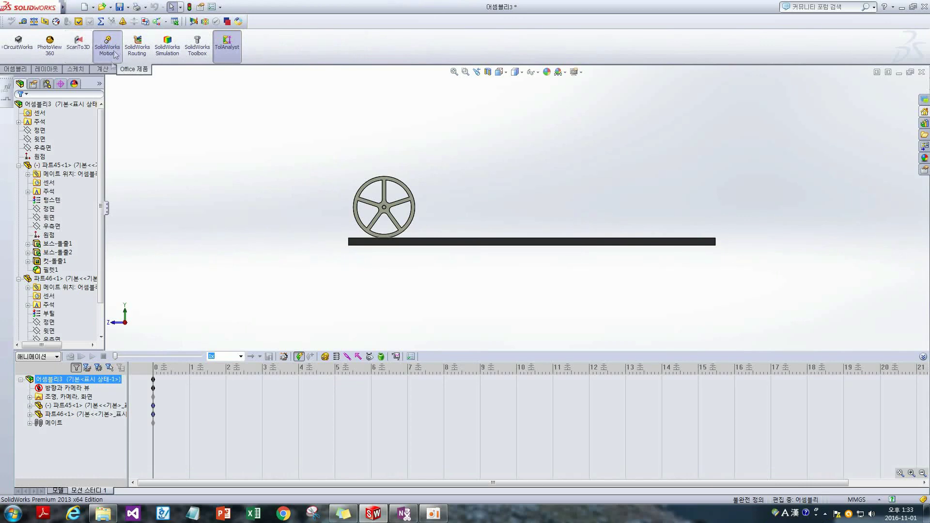
{"action": "left_click", "coordinate": [39, 356]}
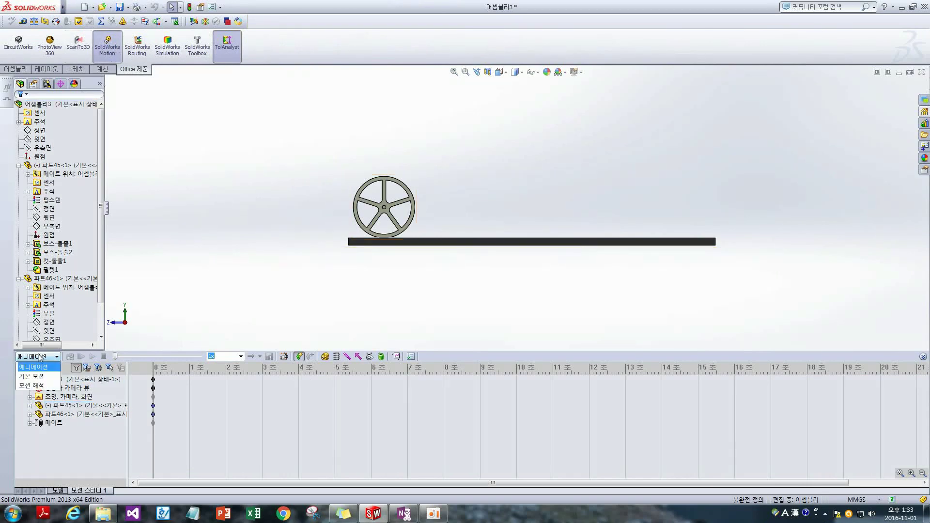
{"action": "left_click", "coordinate": [43, 386]}
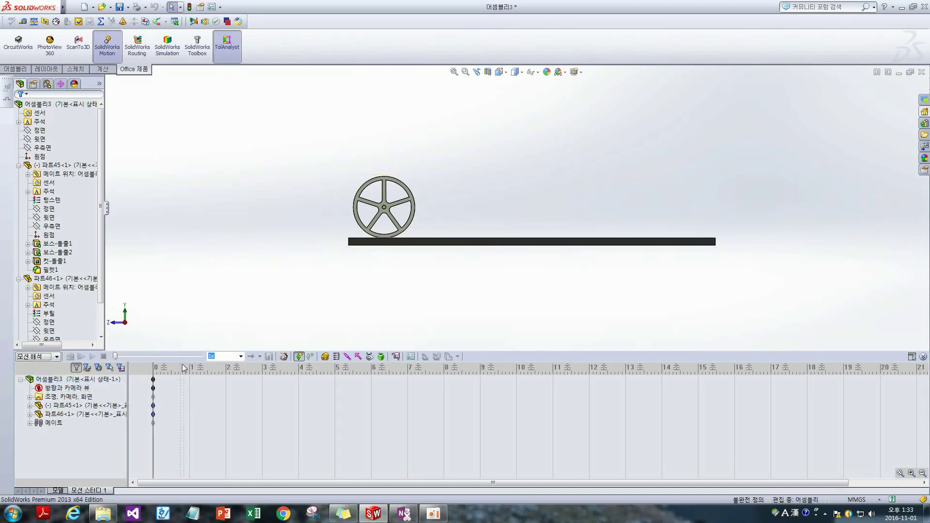
Step: Add a constant-speed rotary motor, 회전 모터1, on the wheel's hub hole edge
{"action": "left_click", "coordinate": [326, 358]}
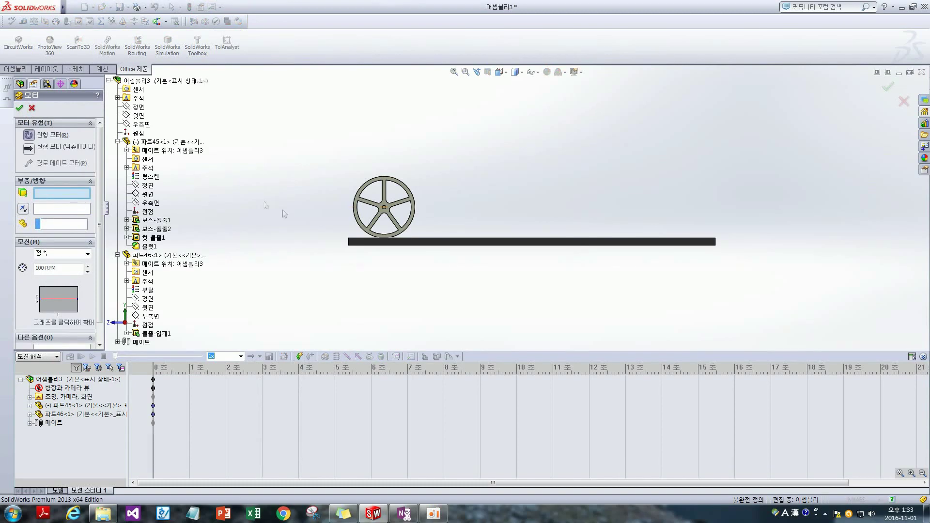
{"action": "middle_click_drag", "start_coordinate": [284, 214], "coordinate": [310, 291]}
{"action": "scroll", "coordinate": [420, 290], "scroll_direction": "down", "scroll_amount": 4}
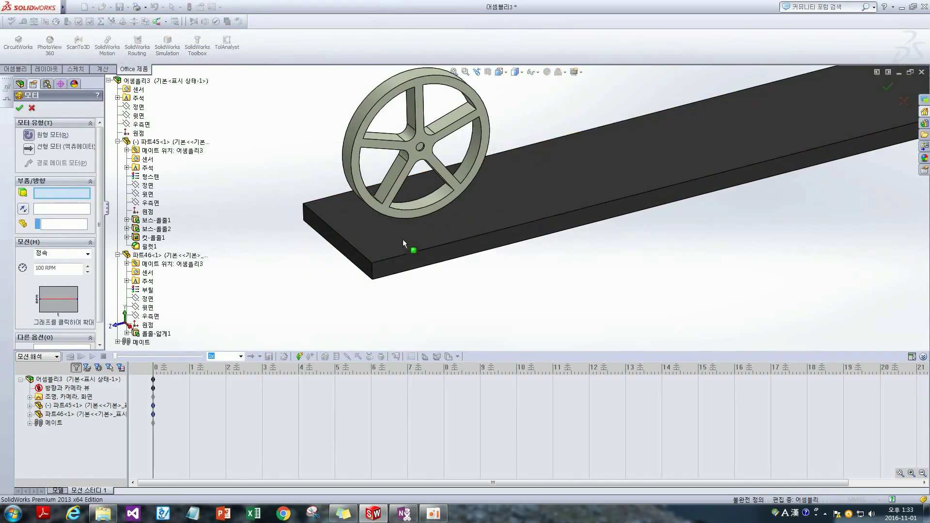
{"action": "scroll", "coordinate": [416, 203], "scroll_direction": "down", "scroll_amount": 4}
{"action": "scroll", "coordinate": [460, 116], "scroll_direction": "up", "scroll_amount": 4}
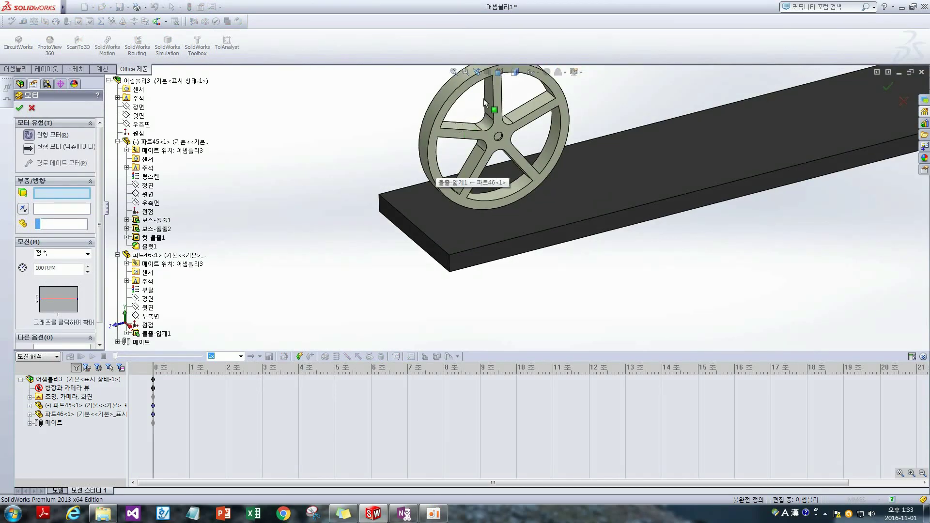
{"action": "scroll", "coordinate": [519, 168], "scroll_direction": "down", "scroll_amount": 3}
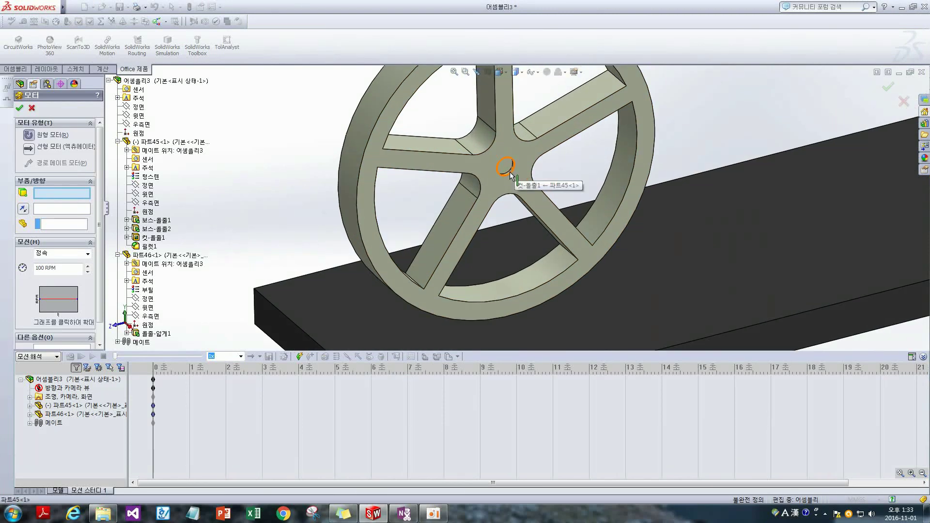
{"action": "left_click", "coordinate": [510, 176]}
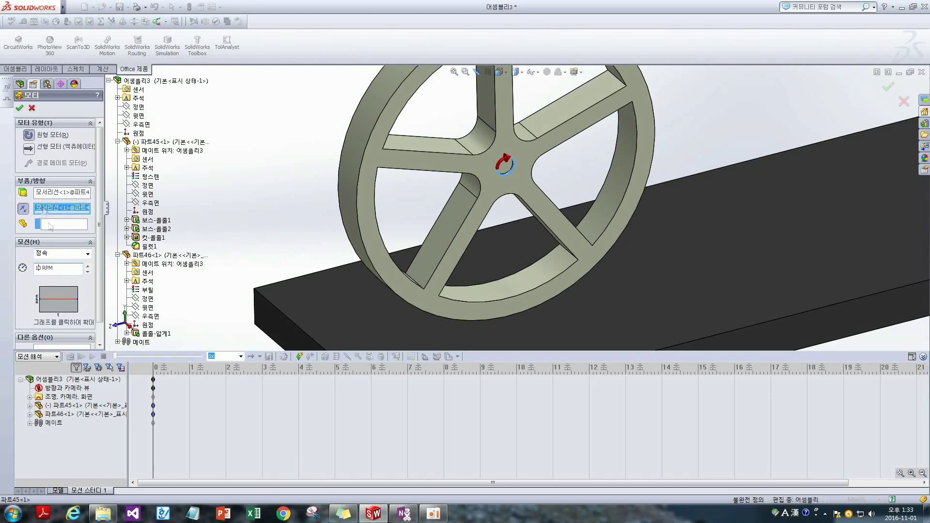
{"action": "left_click", "coordinate": [20, 108]}
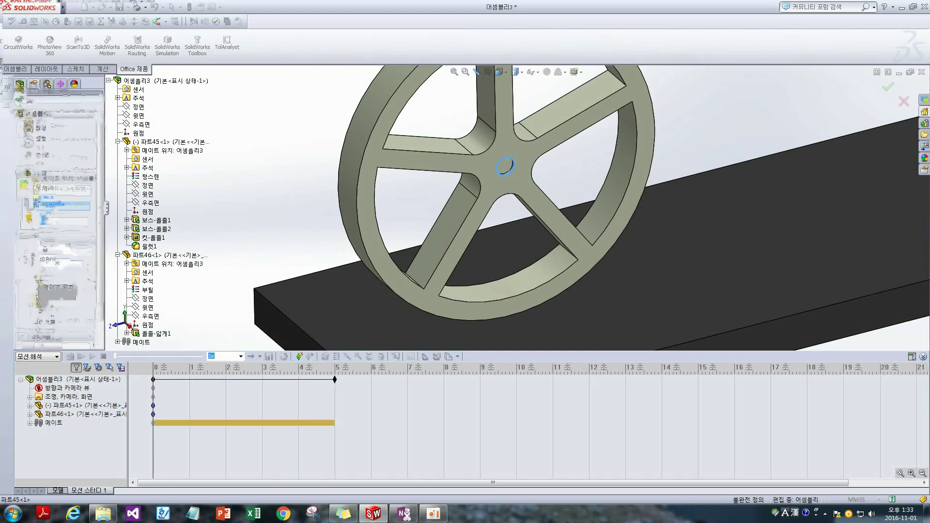
{"action": "scroll", "coordinate": [521, 257], "scroll_direction": "up", "scroll_amount": 5}
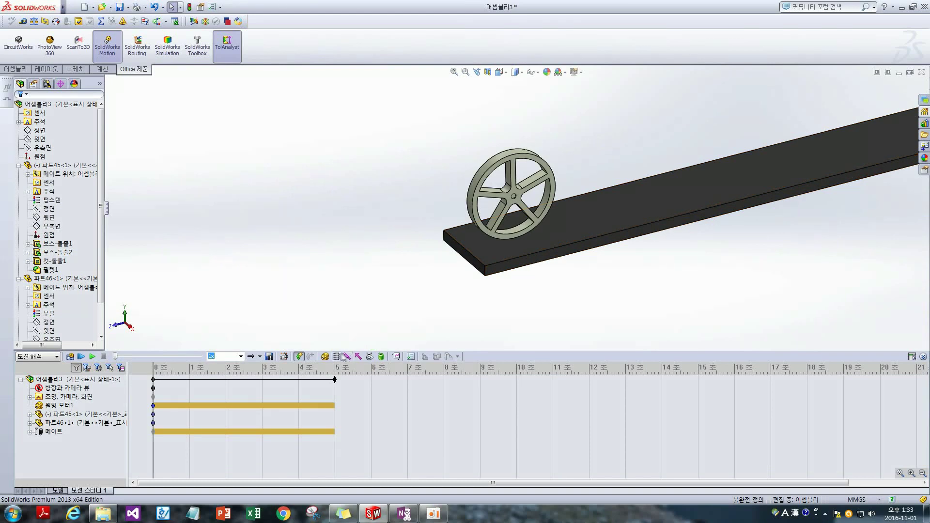
Step: Add a solid body contact with the wheel in group 1 and the plate in group 2
{"action": "left_click", "coordinate": [369, 357]}
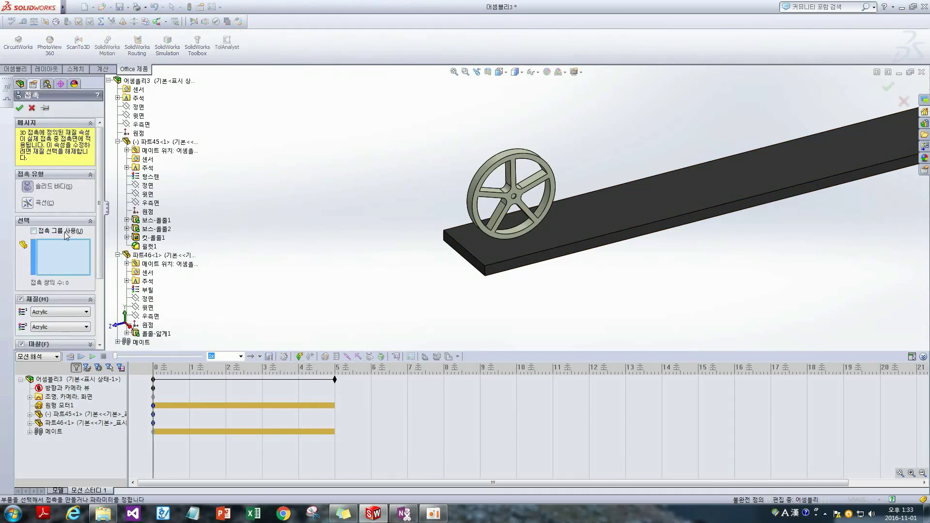
{"action": "scroll", "coordinate": [479, 199], "scroll_direction": "down", "scroll_amount": 2}
{"action": "scroll", "coordinate": [488, 194], "scroll_direction": "down", "scroll_amount": 2}
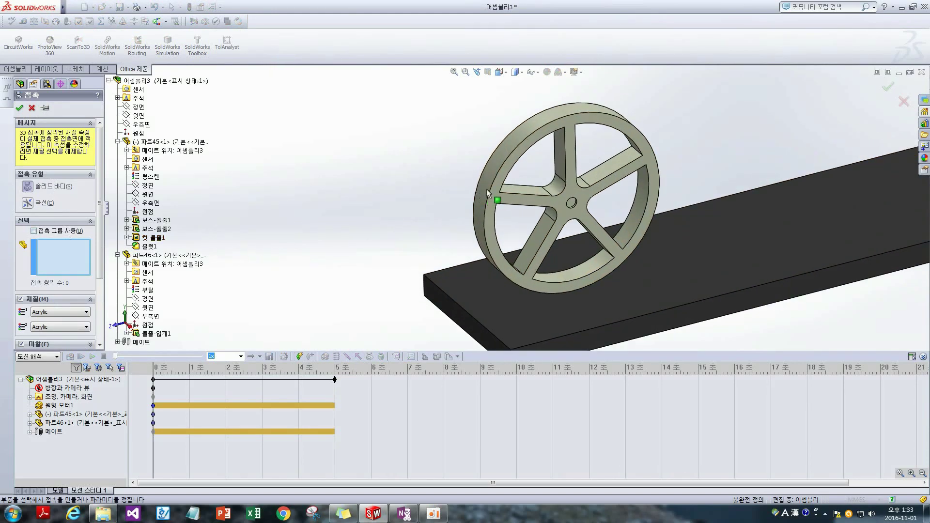
{"action": "left_click", "coordinate": [488, 194]}
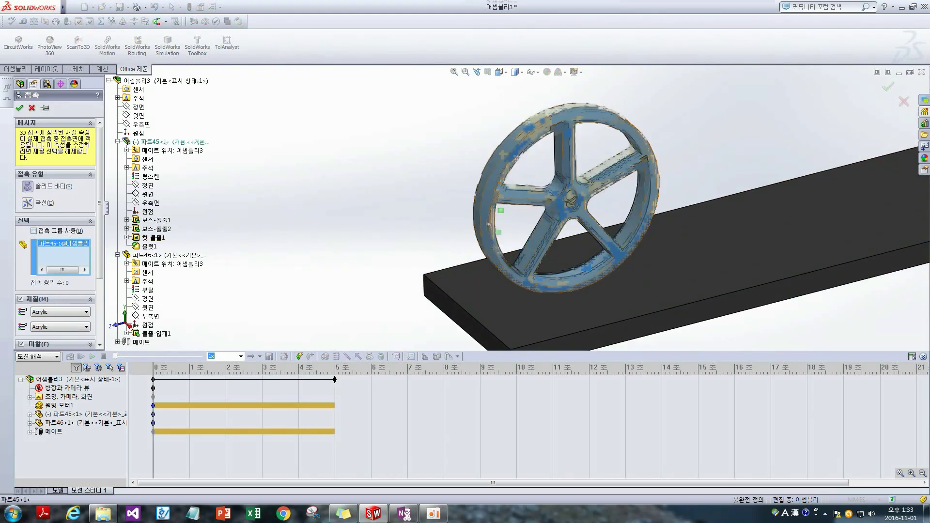
{"action": "left_click", "coordinate": [490, 287]}
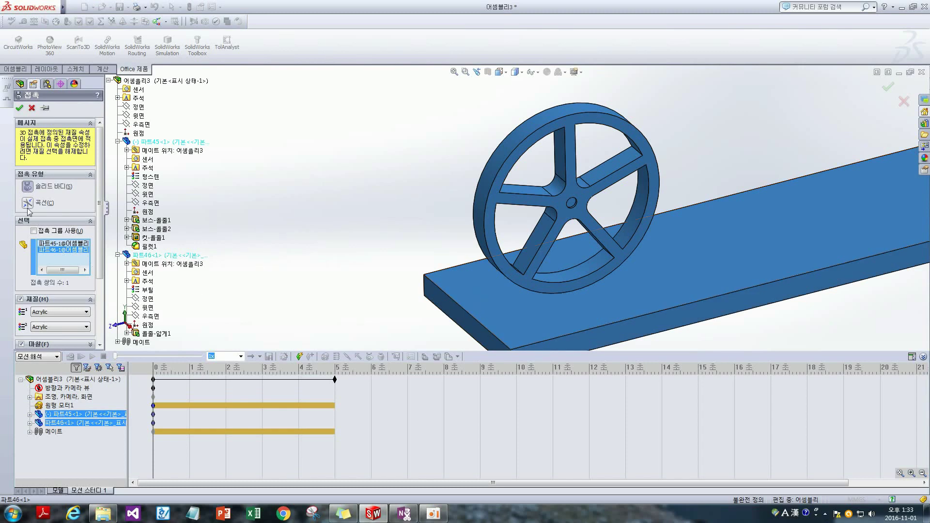
{"action": "left_click", "coordinate": [36, 232]}
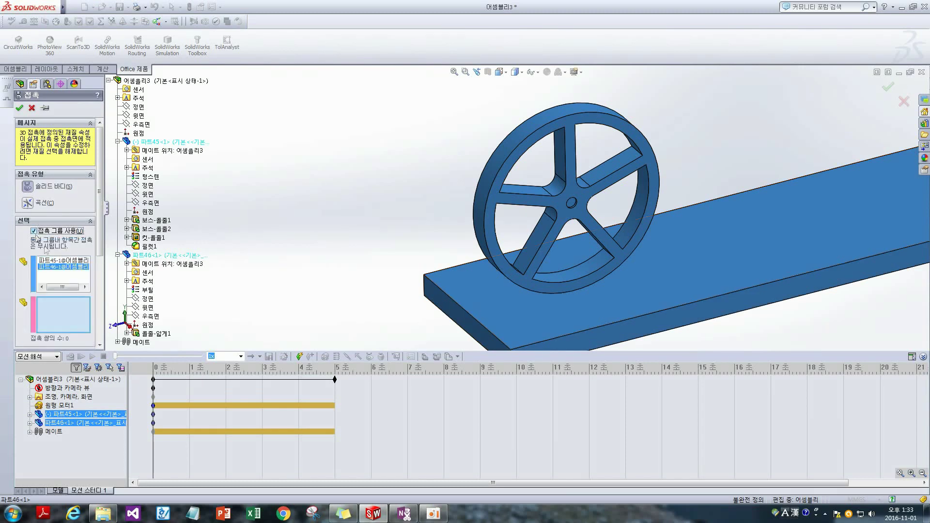
{"action": "left_click", "coordinate": [58, 271]}
{"action": "key", "text": "Delete"}
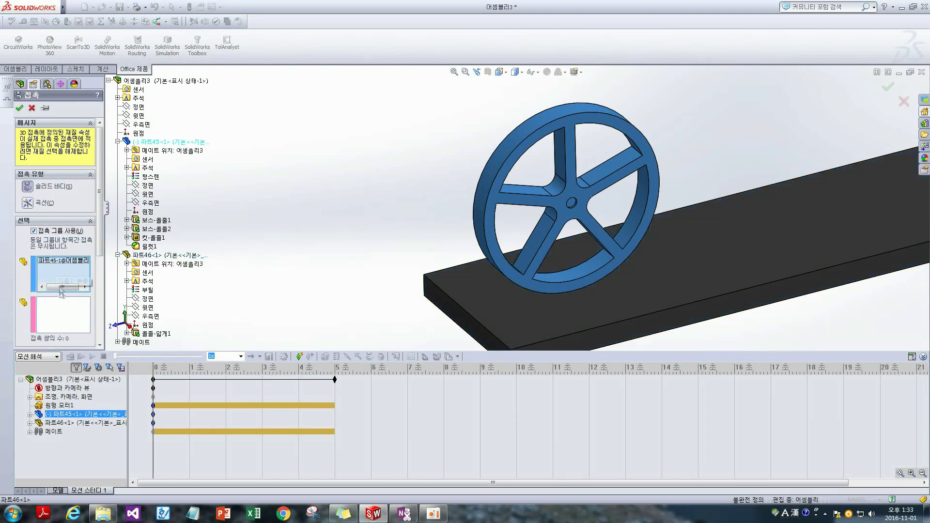
{"action": "left_click", "coordinate": [497, 297]}
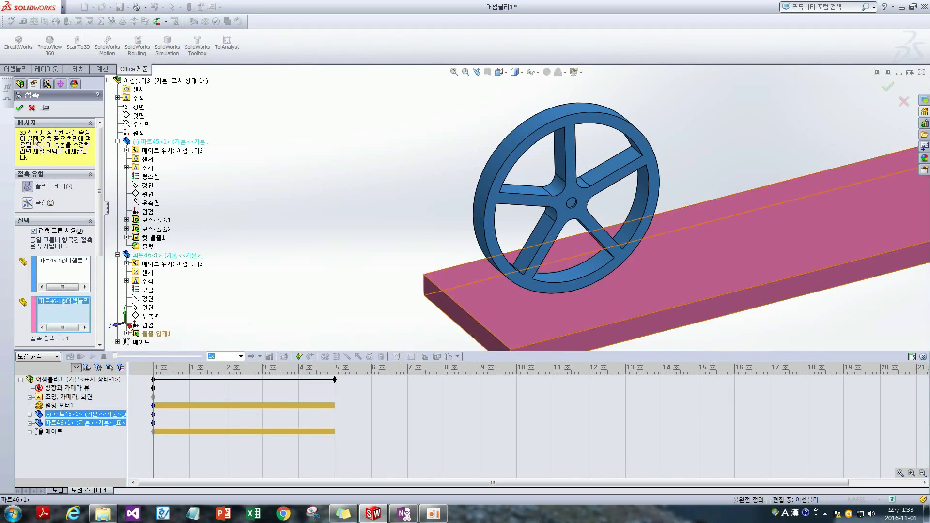
{"action": "left_click", "coordinate": [20, 108]}
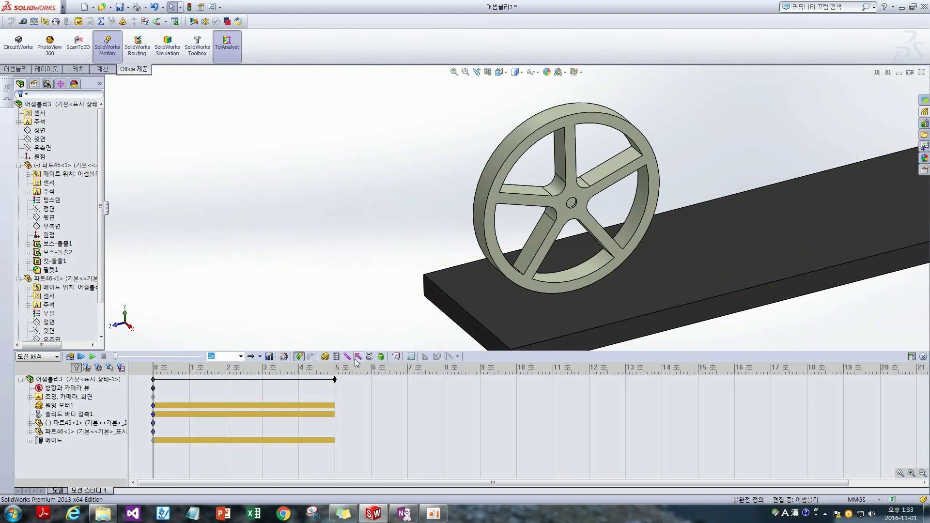
Step: Add 9806.65 mm/s^2 gravity directed down through the plate's top face
{"action": "left_click", "coordinate": [382, 357]}
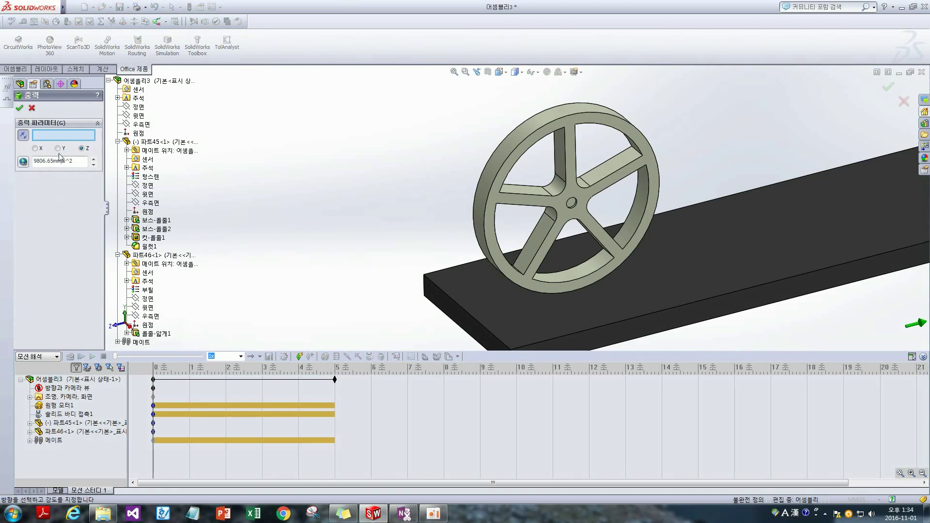
{"action": "left_click", "coordinate": [505, 315]}
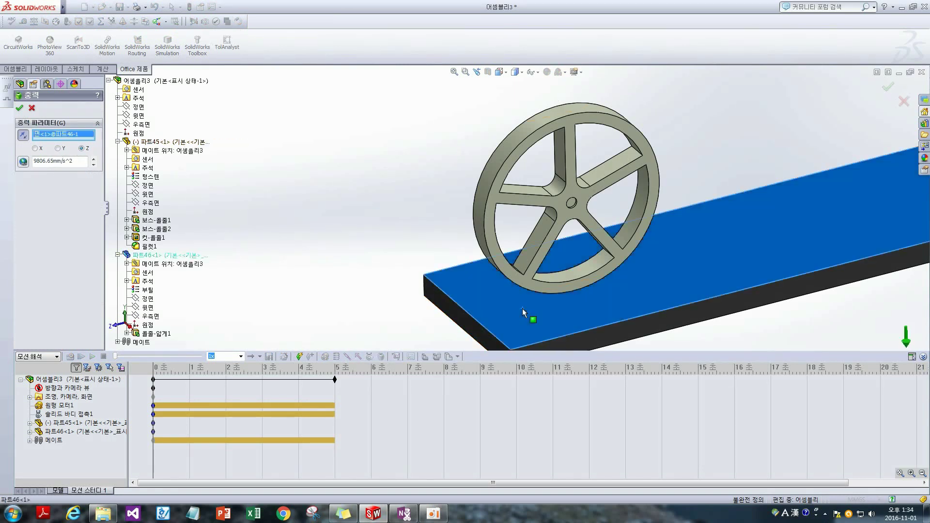
{"action": "left_click", "coordinate": [20, 108]}
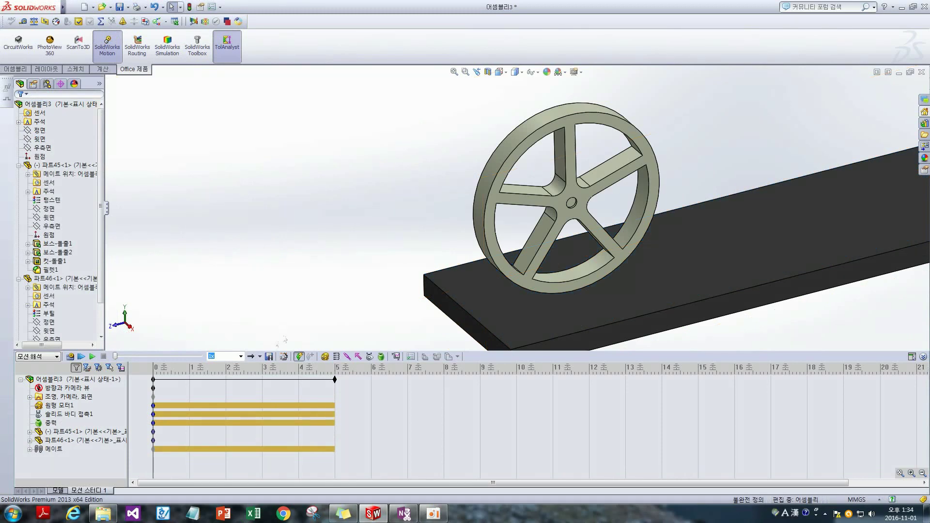
Step: Delete the wheel–plate tangent mate from the motion study
{"action": "left_click", "coordinate": [41, 450]}
{"action": "left_click", "coordinate": [30, 449]}
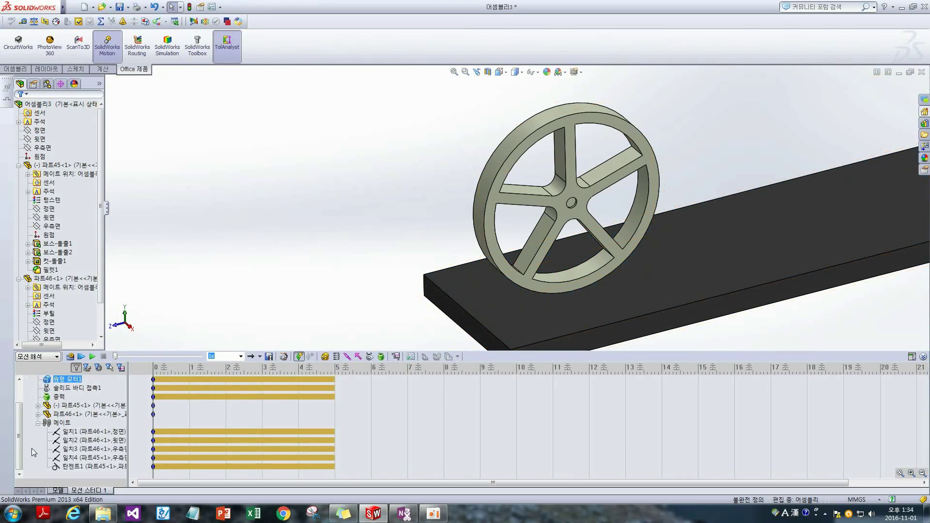
{"action": "right_click", "coordinate": [66, 469]}
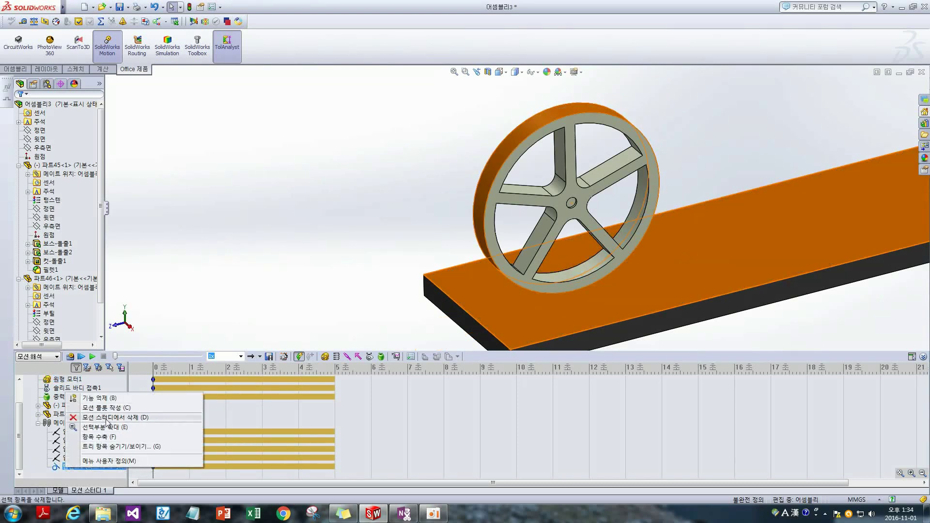
{"action": "left_click", "coordinate": [107, 418]}
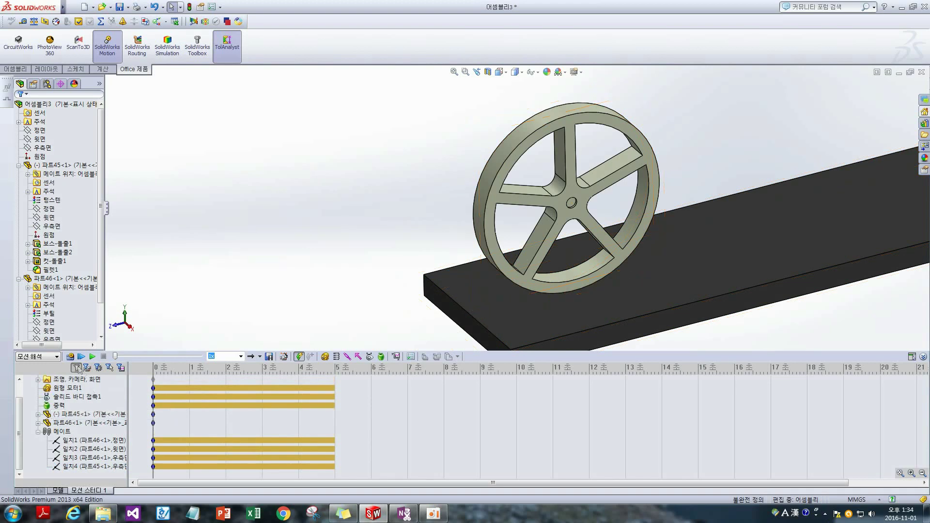
Step: Show the wheel and plate in Right view, zoomed to fit, and start the motion calculation
{"action": "key", "text": "ctrl+4"}
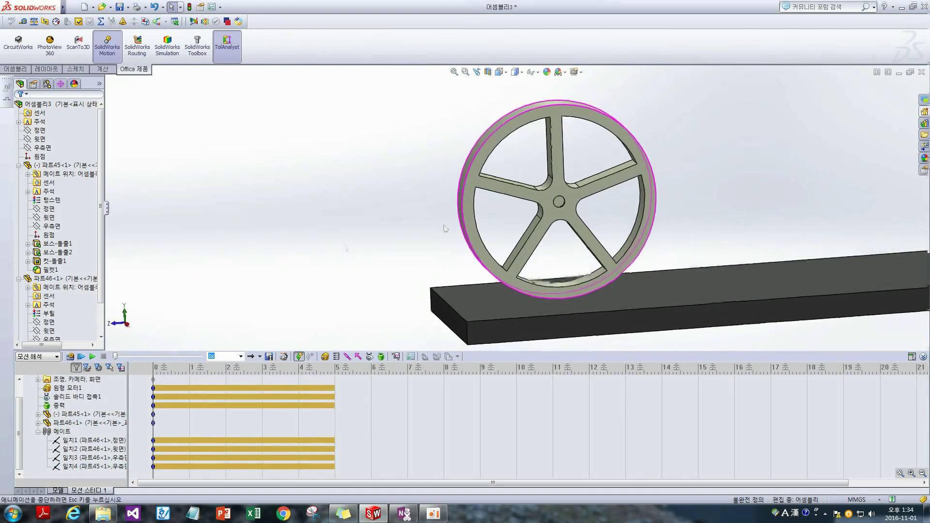
{"action": "key", "text": "f"}
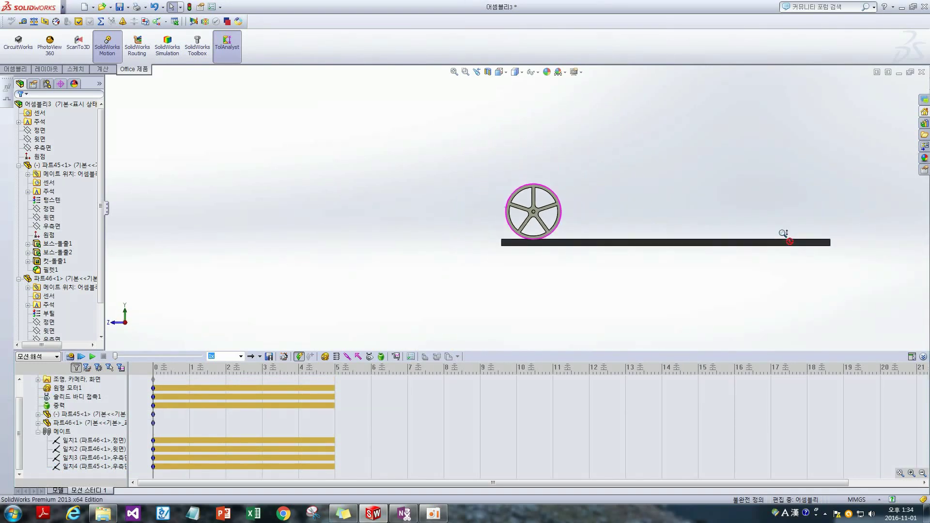
{"action": "scroll", "coordinate": [781, 207], "scroll_direction": "down", "scroll_amount": 2}
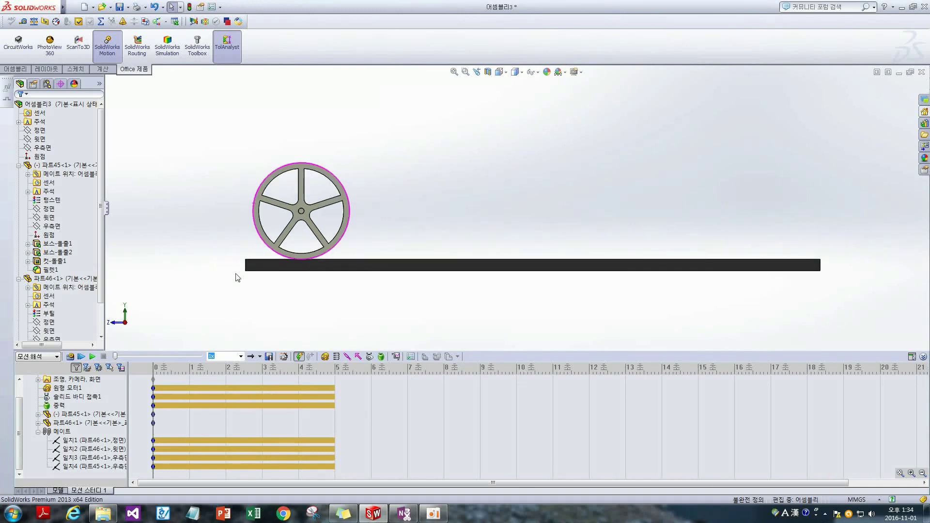
{"action": "left_click", "coordinate": [71, 357]}
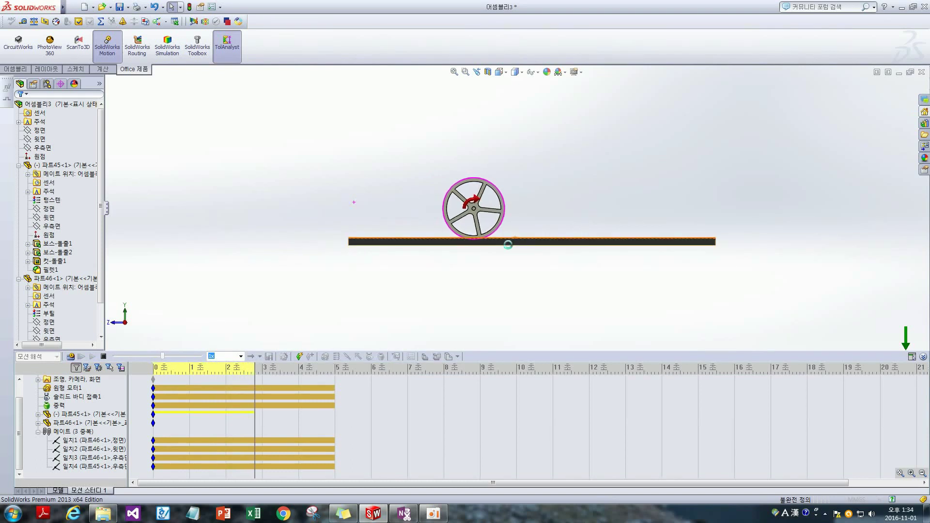
Step: Stop the calculation at about 3.5 seconds and zoom in on the wheel-plate contact
{"action": "left_click", "coordinate": [104, 357]}
{"action": "scroll", "coordinate": [560, 222], "scroll_direction": "down", "scroll_amount": 2}
{"action": "scroll", "coordinate": [454, 252], "scroll_direction": "down", "scroll_amount": 3}
{"action": "scroll", "coordinate": [430, 268], "scroll_direction": "down", "scroll_amount": 2}
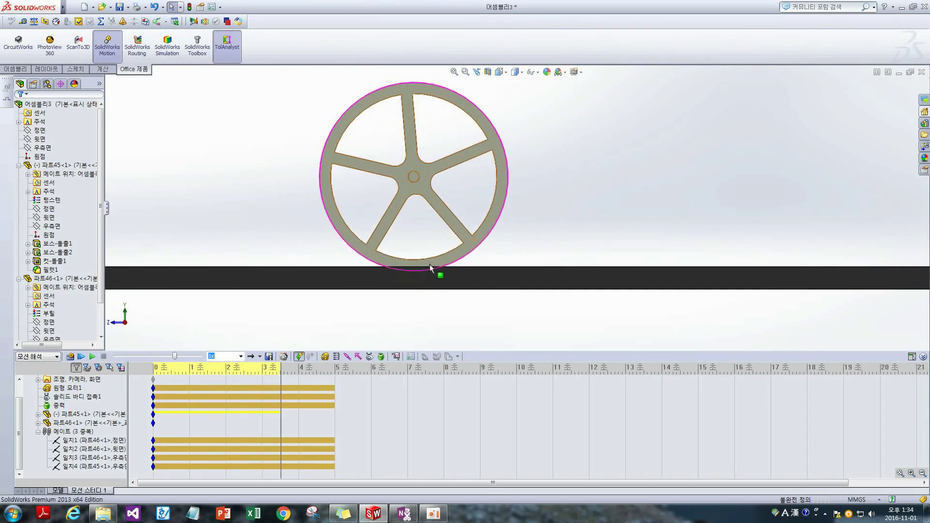
{"action": "scroll", "coordinate": [415, 281], "scroll_direction": "down", "scroll_amount": 2}
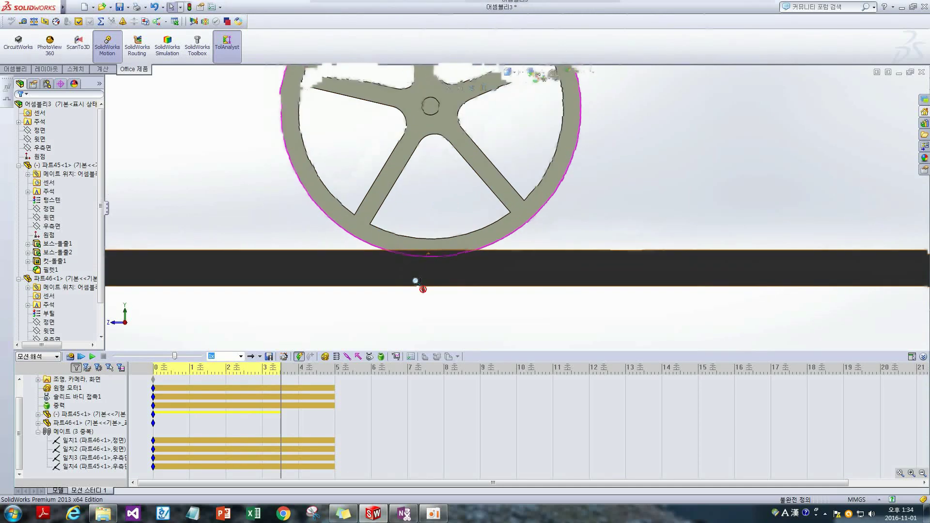
{"action": "scroll", "coordinate": [415, 281], "scroll_direction": "down", "scroll_amount": 2}
{"action": "scroll", "coordinate": [435, 237], "scroll_direction": "up", "scroll_amount": 4}
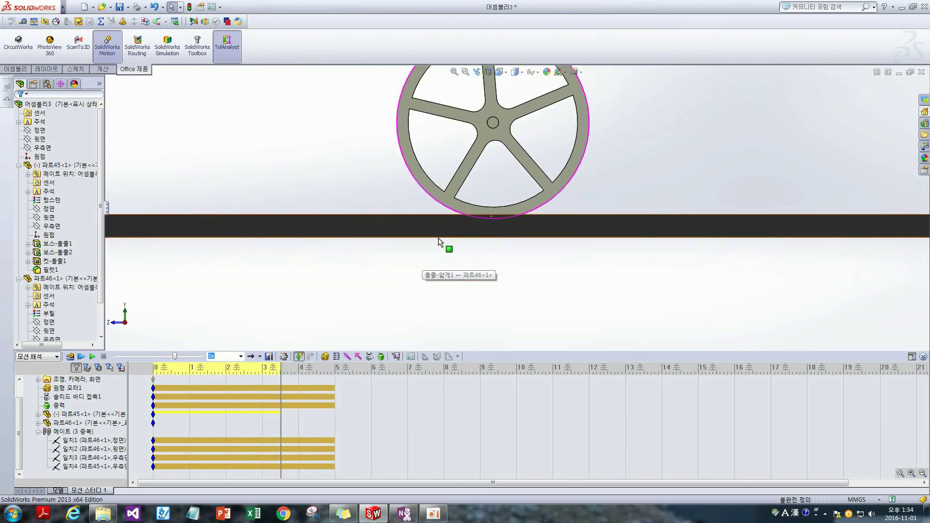
{"action": "scroll", "coordinate": [449, 225], "scroll_direction": "up", "scroll_amount": 5}
{"action": "scroll", "coordinate": [434, 182], "scroll_direction": "down", "scroll_amount": 3}
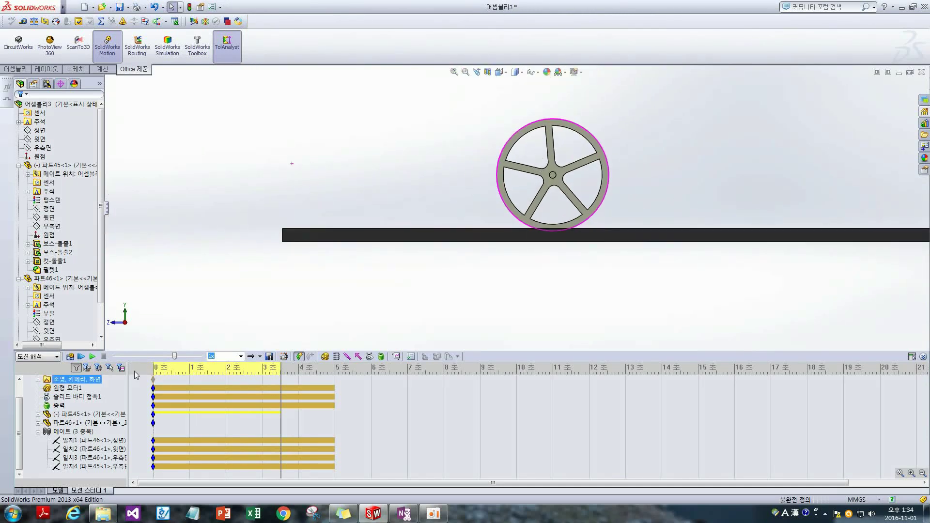
Step: Give Solid Body Contact1 a coefficient of restitution of 0.4, then briefly recalculate and stop
{"action": "left_click", "coordinate": [67, 400]}
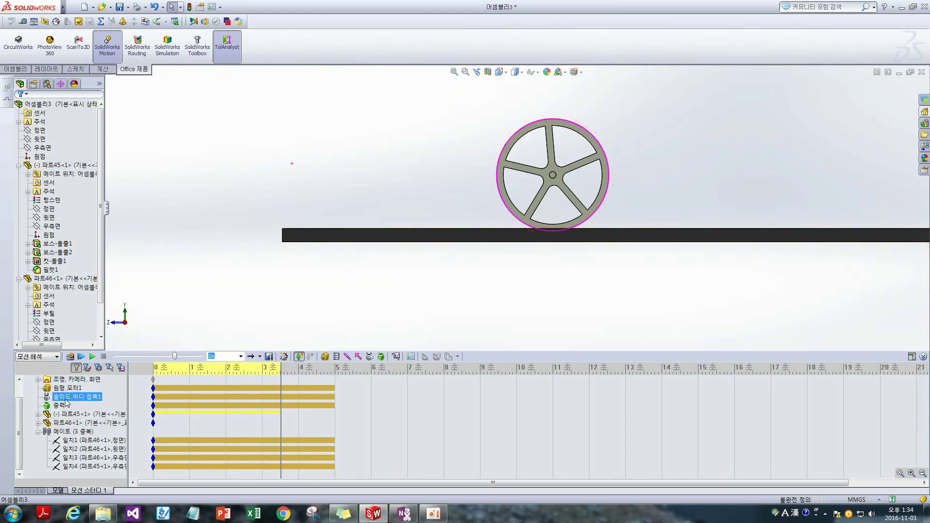
{"action": "right_click", "coordinate": [67, 402]}
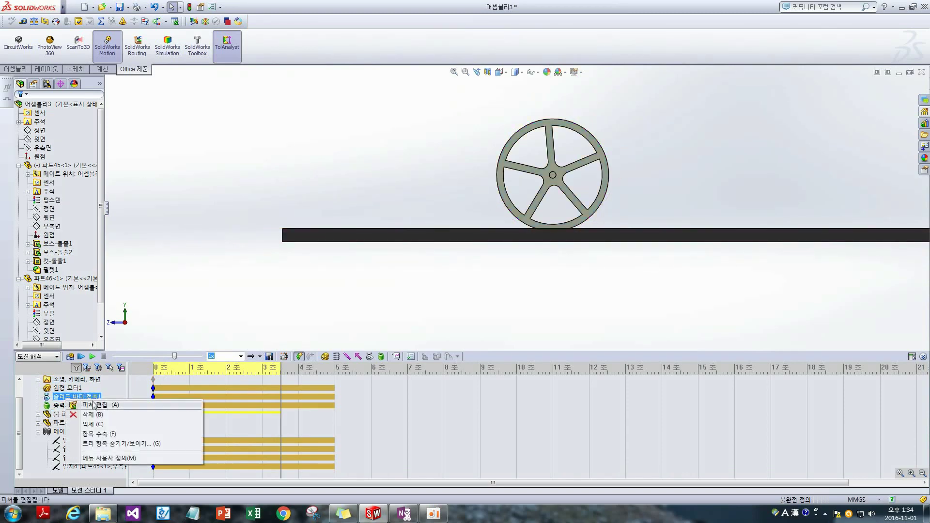
{"action": "left_click", "coordinate": [94, 405]}
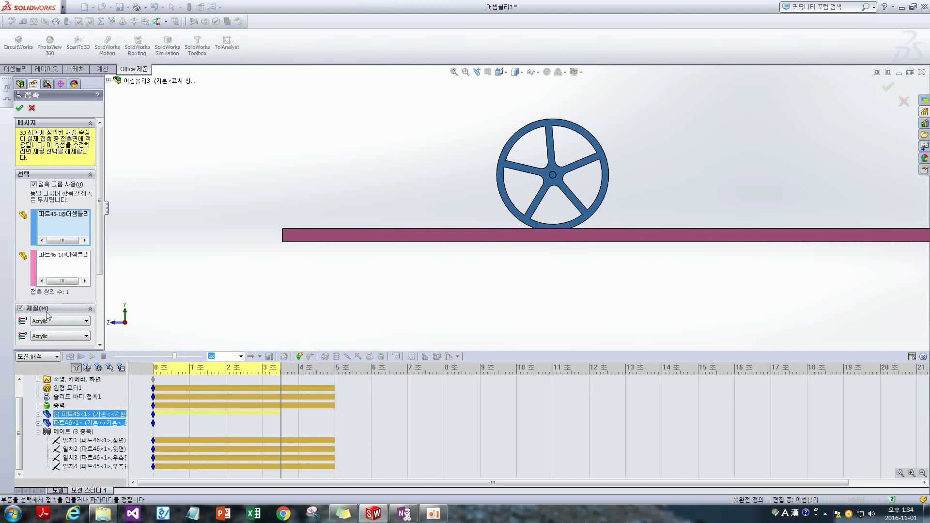
{"action": "left_click_drag", "start_coordinate": [100, 257], "coordinate": [94, 333]}
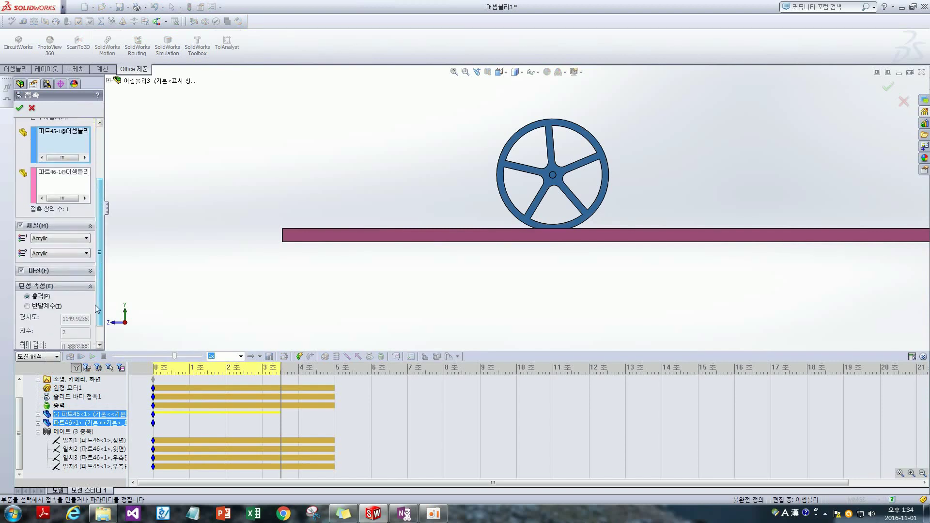
{"action": "left_click", "coordinate": [38, 287]}
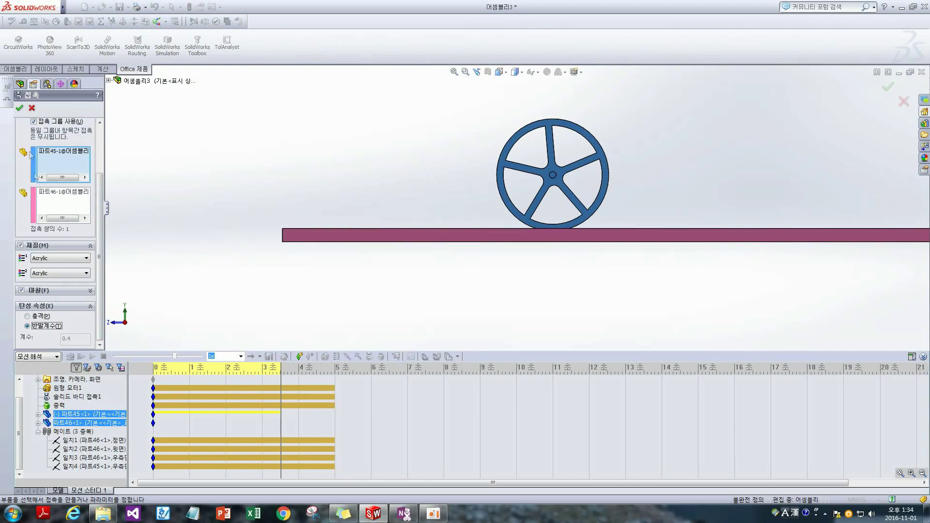
{"action": "left_click", "coordinate": [20, 108]}
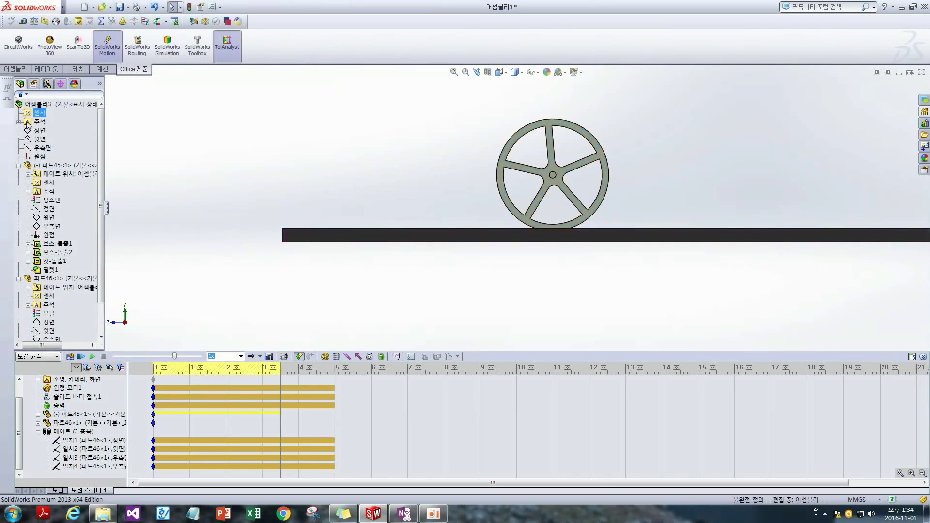
{"action": "left_click", "coordinate": [70, 357]}
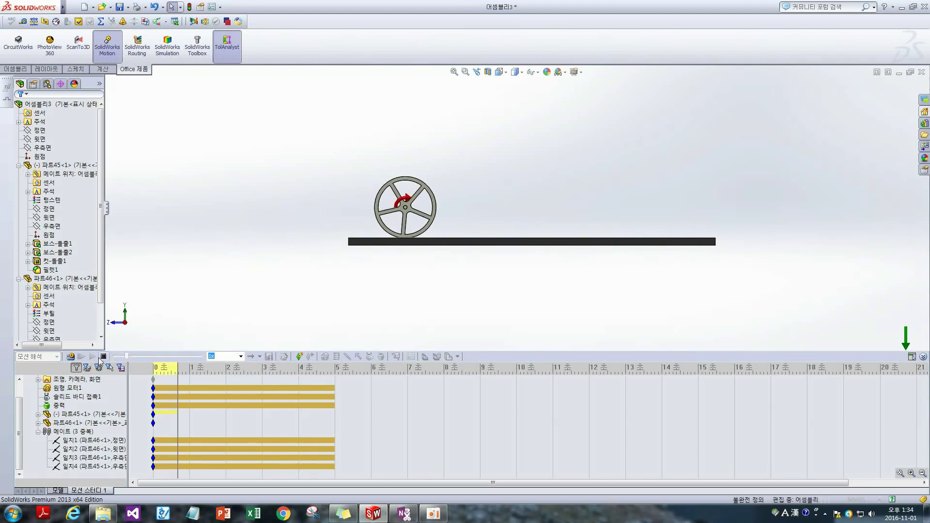
{"action": "left_click", "coordinate": [103, 357]}
Step: Check the wheel-plate contact up close, zoom back out, and calculate the full 5-second study
{"action": "scroll", "coordinate": [485, 194], "scroll_direction": "down", "scroll_amount": 2}
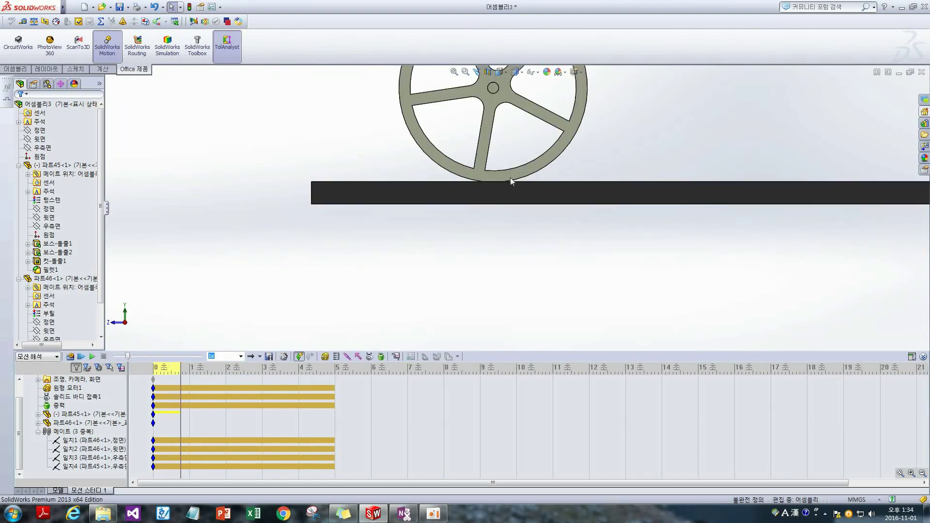
{"action": "scroll", "coordinate": [480, 178], "scroll_direction": "down", "scroll_amount": 3}
{"action": "scroll", "coordinate": [482, 173], "scroll_direction": "up", "scroll_amount": 1}
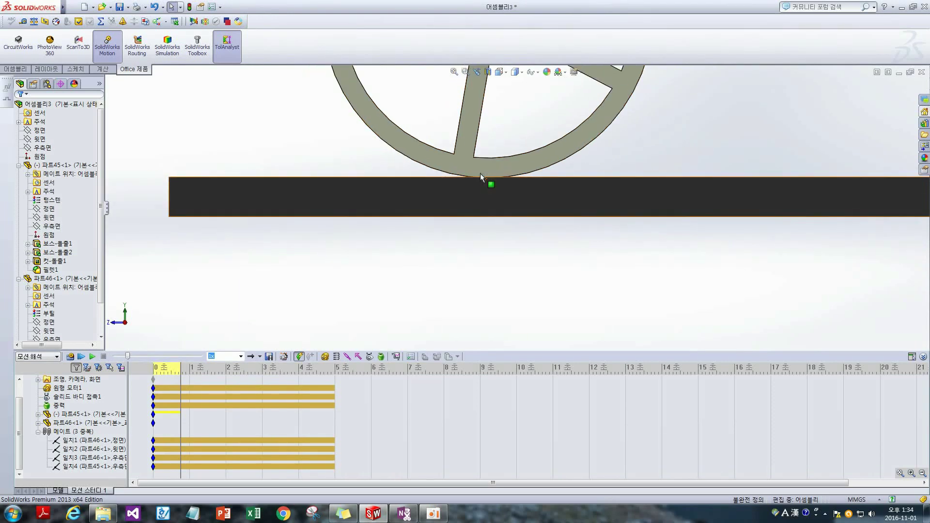
{"action": "scroll", "coordinate": [537, 205], "scroll_direction": "up", "scroll_amount": 2}
{"action": "scroll", "coordinate": [625, 168], "scroll_direction": "up", "scroll_amount": 2}
{"action": "scroll", "coordinate": [746, 153], "scroll_direction": "up", "scroll_amount": 2}
{"action": "scroll", "coordinate": [746, 153], "scroll_direction": "down", "scroll_amount": 2}
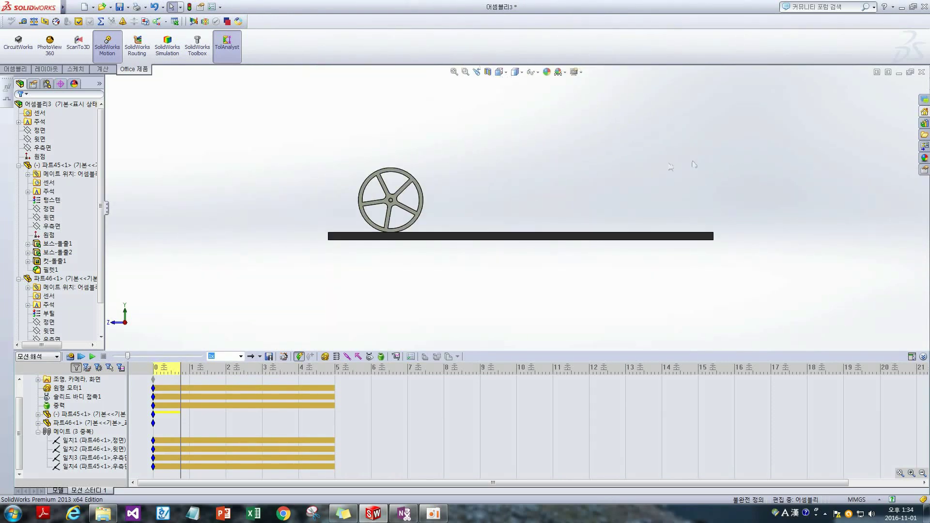
{"action": "scroll", "coordinate": [456, 220], "scroll_direction": "down", "scroll_amount": 2}
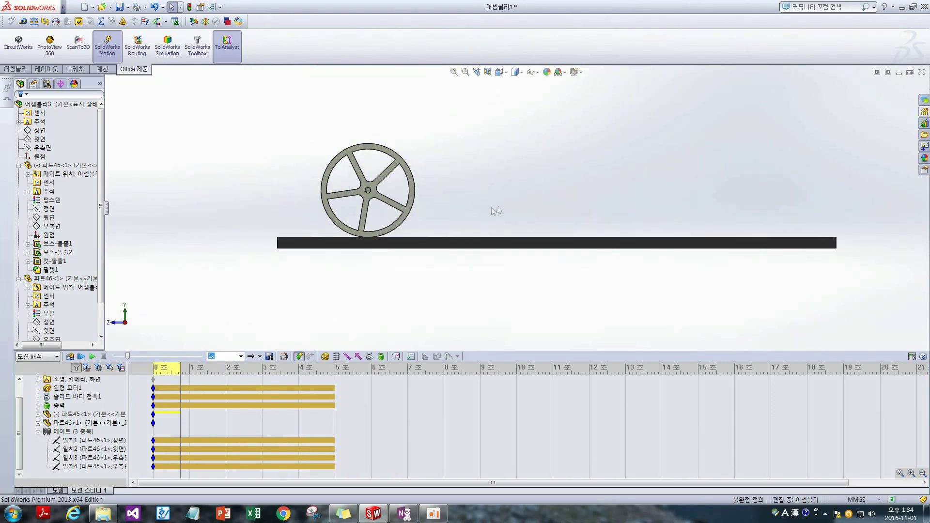
{"action": "left_click", "coordinate": [70, 358]}
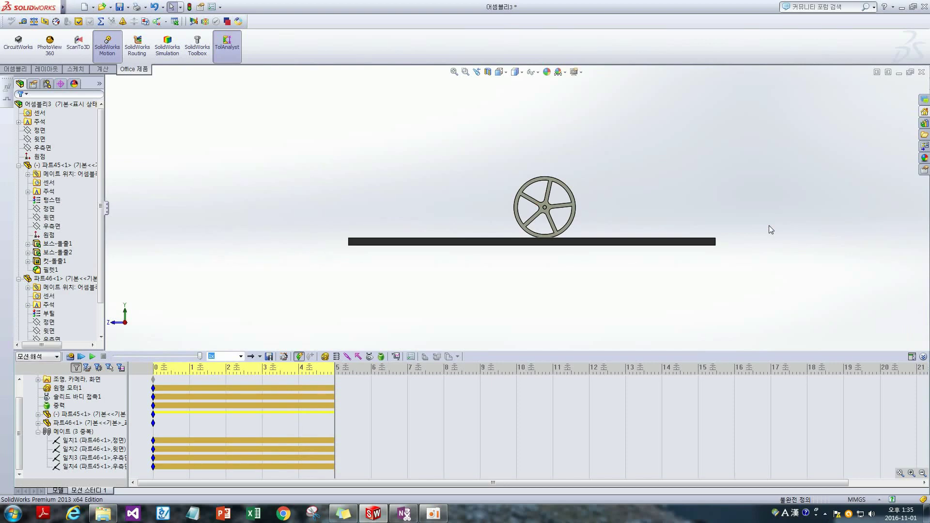
Step: Start a new result of type Displacement/Velocity/Acceleration > Trace Path
{"action": "left_click", "coordinate": [396, 357]}
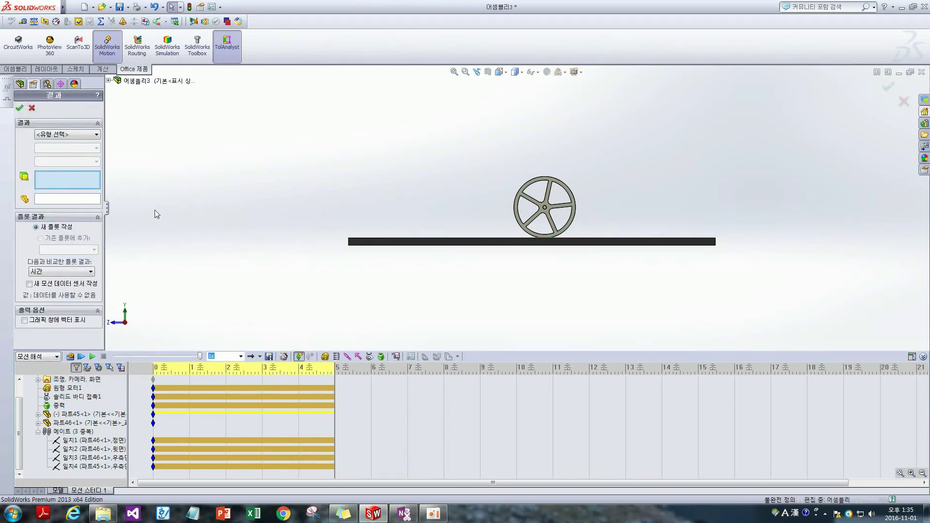
{"action": "left_click", "coordinate": [57, 135]}
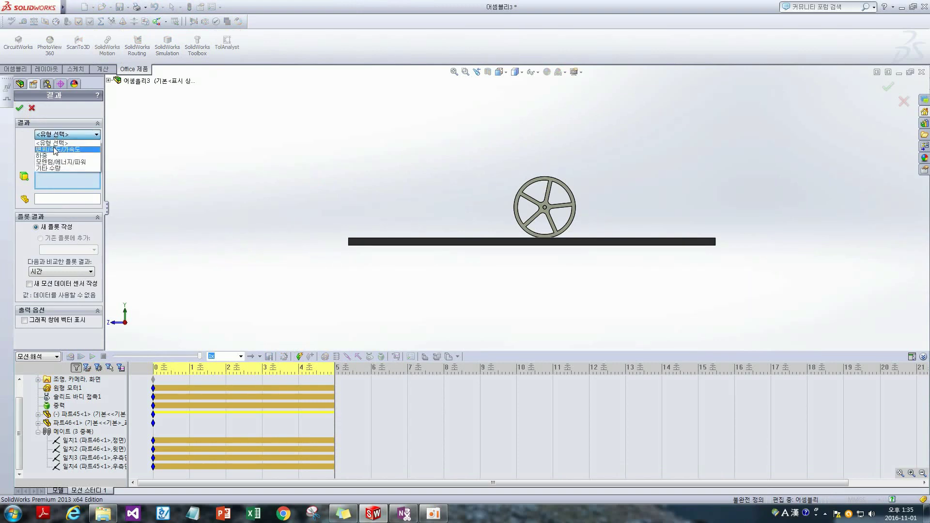
{"action": "left_click", "coordinate": [55, 152]}
{"action": "left_click", "coordinate": [54, 148]}
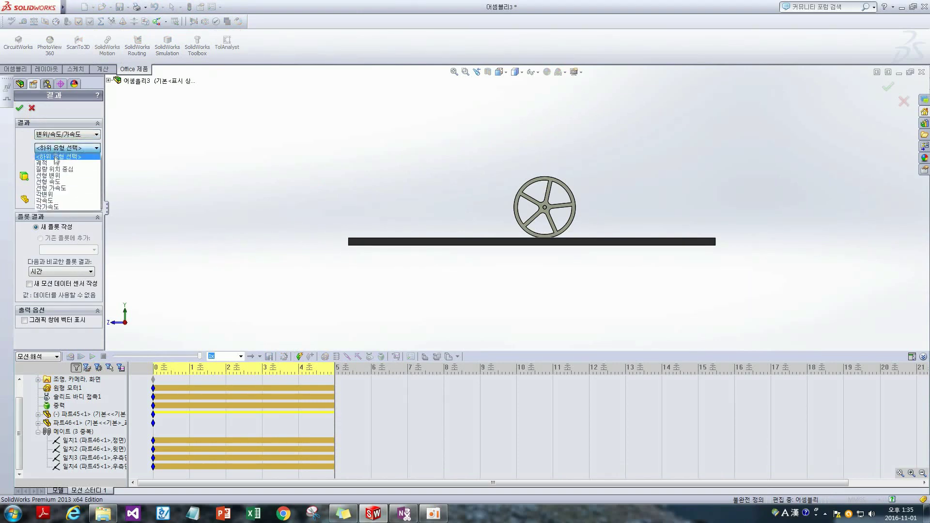
{"action": "left_click", "coordinate": [57, 162]}
{"action": "left_click", "coordinate": [54, 150]}
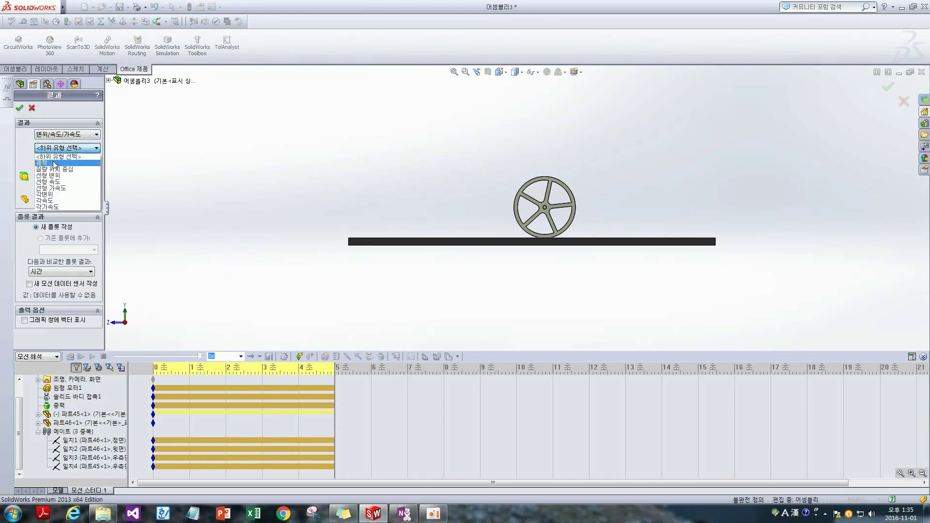
{"action": "left_click", "coordinate": [53, 164]}
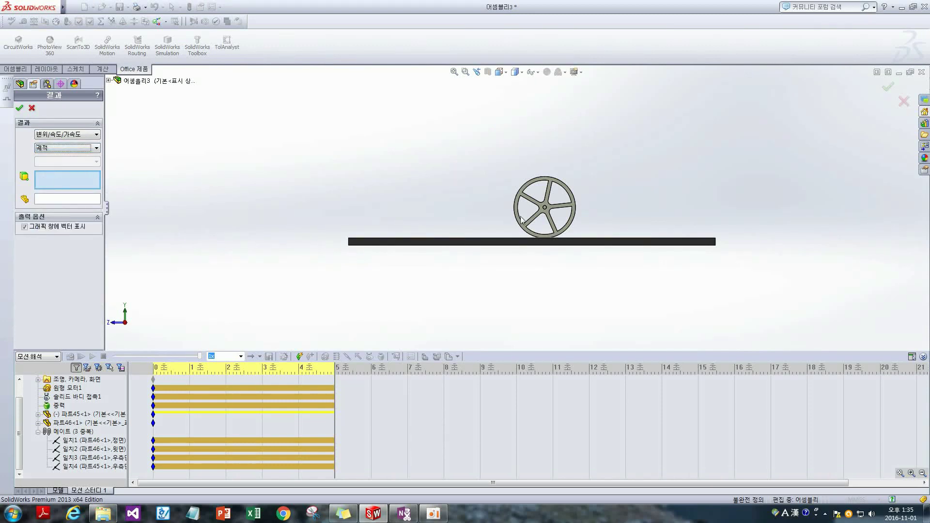
Step: Trace the path of the wheel hub's hole edge and confirm the result
{"action": "scroll", "coordinate": [557, 201], "scroll_direction": "down", "scroll_amount": 5}
{"action": "scroll", "coordinate": [549, 195], "scroll_direction": "down", "scroll_amount": 5}
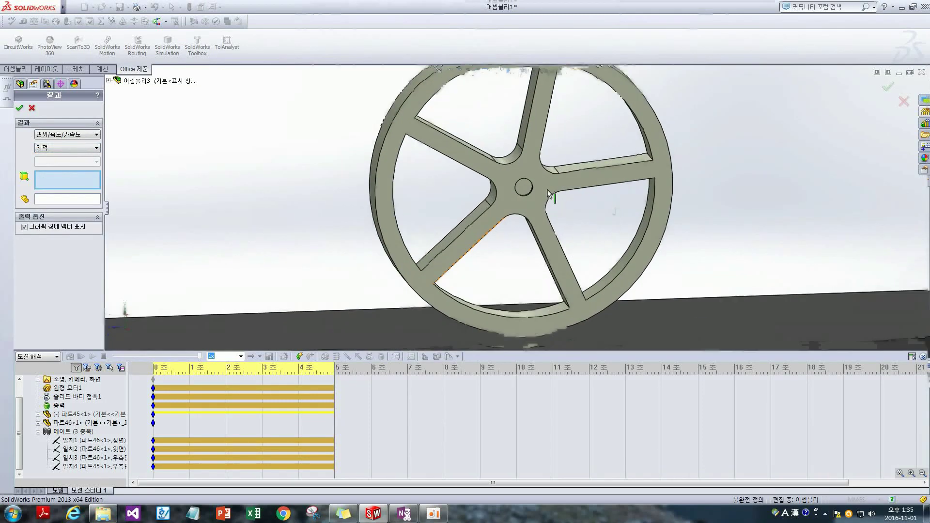
{"action": "scroll", "coordinate": [548, 194], "scroll_direction": "down", "scroll_amount": 1}
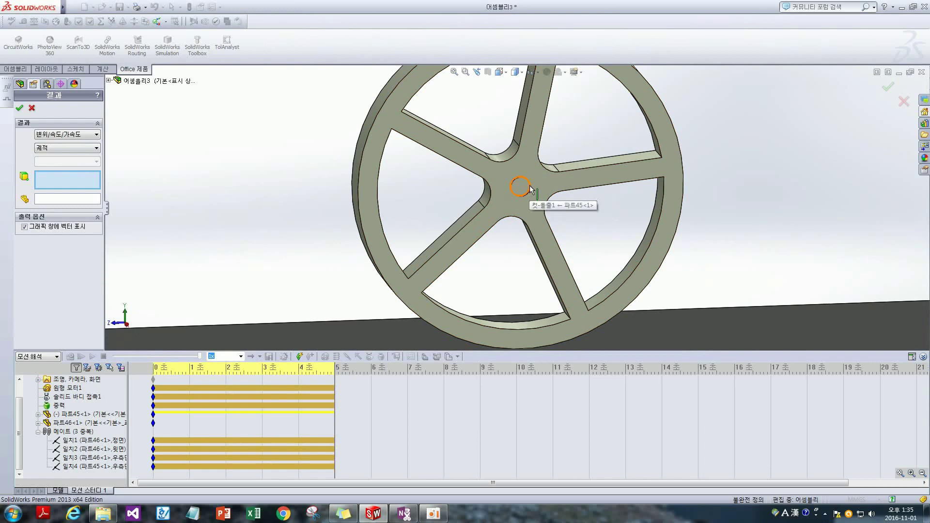
{"action": "left_click", "coordinate": [530, 188]}
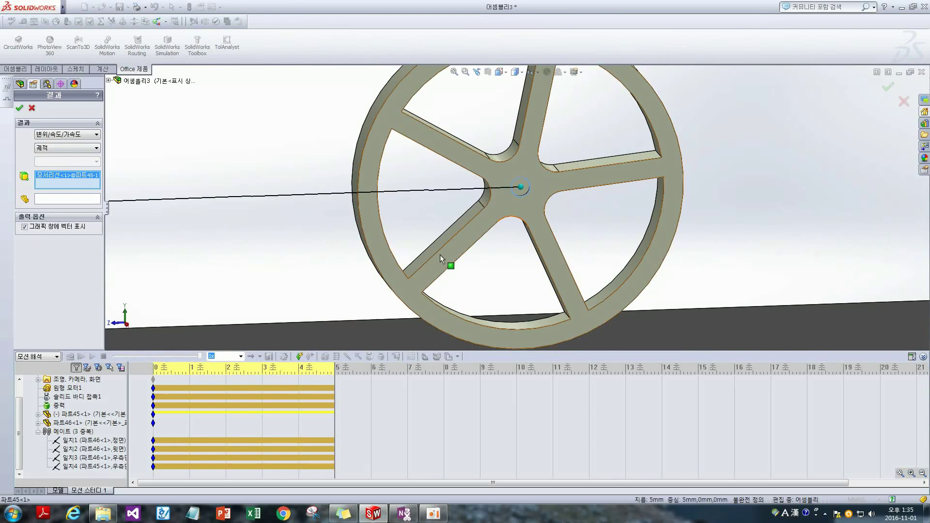
{"action": "scroll", "coordinate": [438, 242], "scroll_direction": "up", "scroll_amount": 2}
{"action": "scroll", "coordinate": [437, 232], "scroll_direction": "up", "scroll_amount": 2}
{"action": "scroll", "coordinate": [437, 231], "scroll_direction": "up", "scroll_amount": 2}
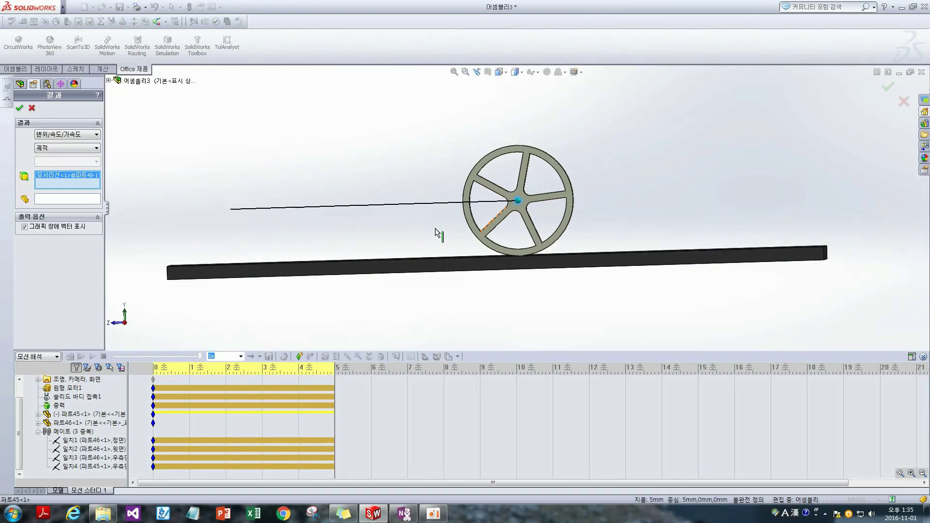
{"action": "left_click", "coordinate": [20, 109]}
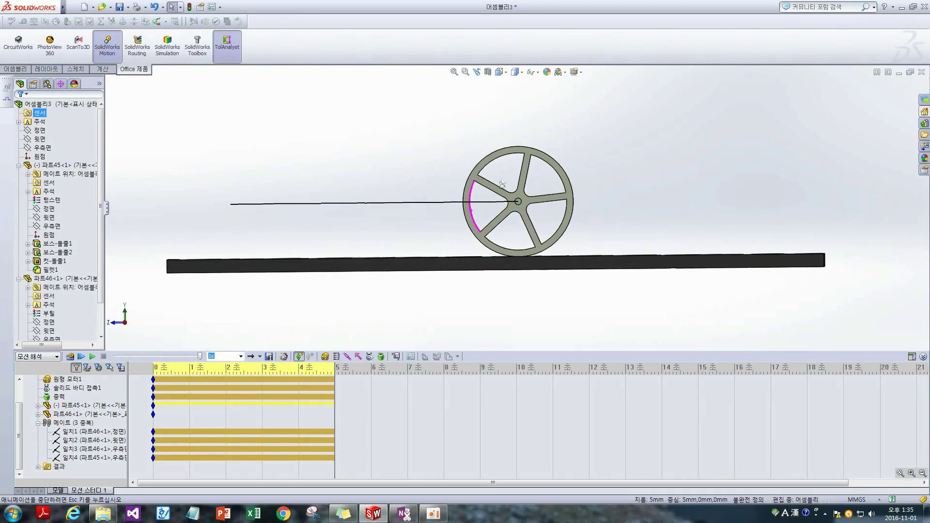
{"action": "scroll", "coordinate": [426, 151], "scroll_direction": "down", "scroll_amount": 2}
{"action": "scroll", "coordinate": [422, 176], "scroll_direction": "up", "scroll_amount": 3}
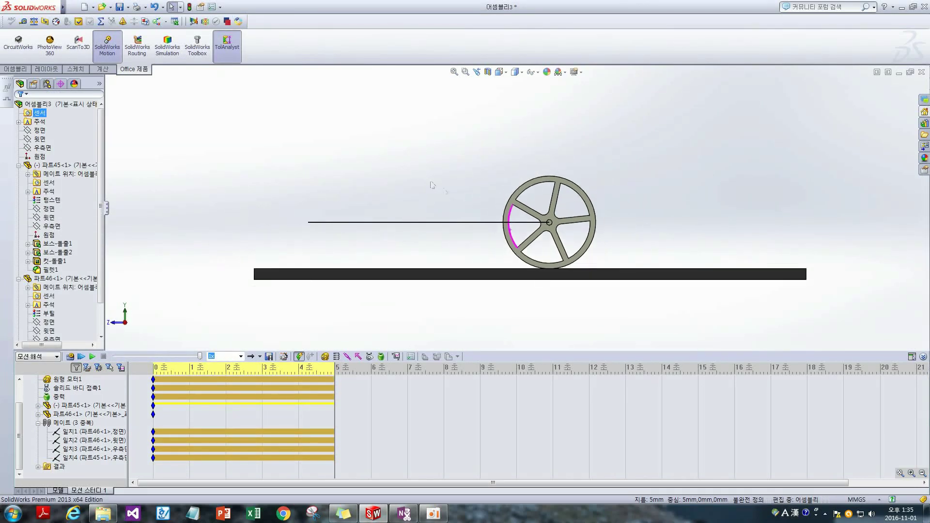
Step: Create a Momentum/Energy/Power > Power Consumption plot for Rotary Motor1
{"action": "left_click", "coordinate": [397, 355]}
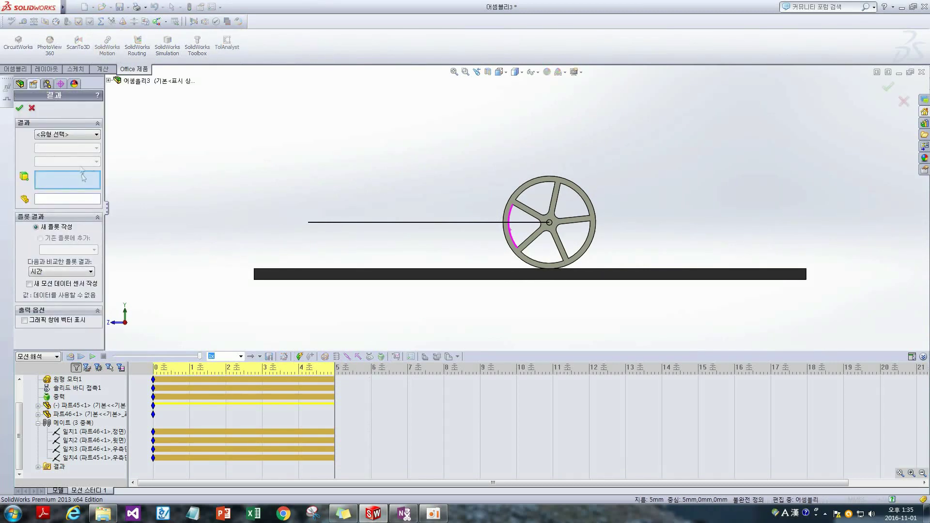
{"action": "left_click", "coordinate": [72, 136]}
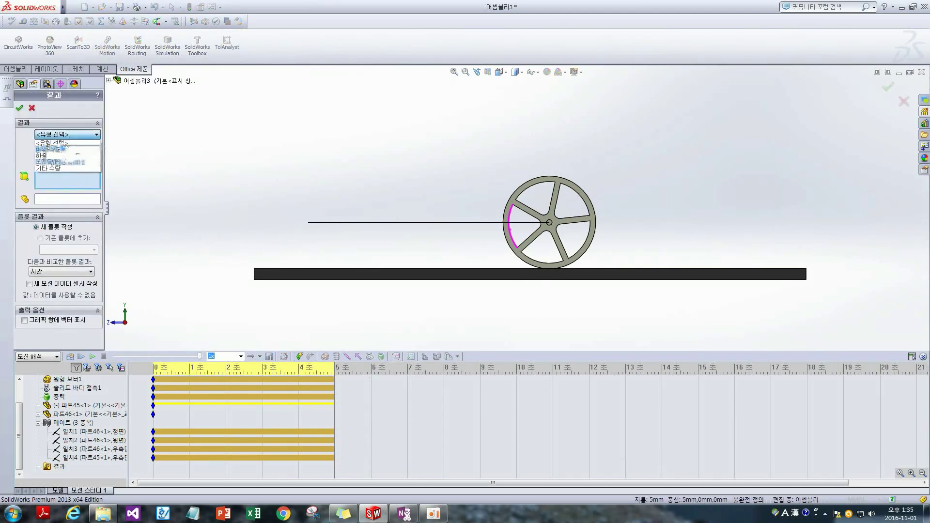
{"action": "left_click", "coordinate": [58, 163]}
{"action": "left_click", "coordinate": [63, 148]}
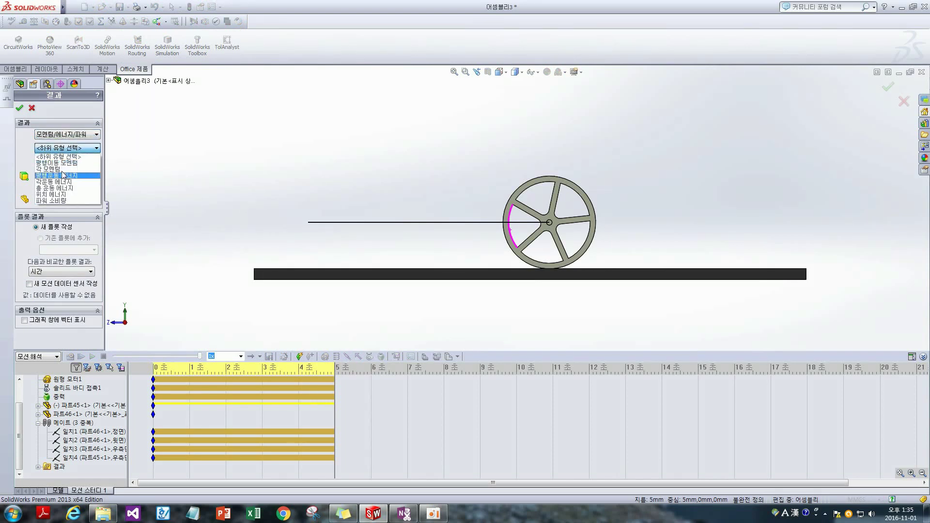
{"action": "left_click", "coordinate": [56, 201]}
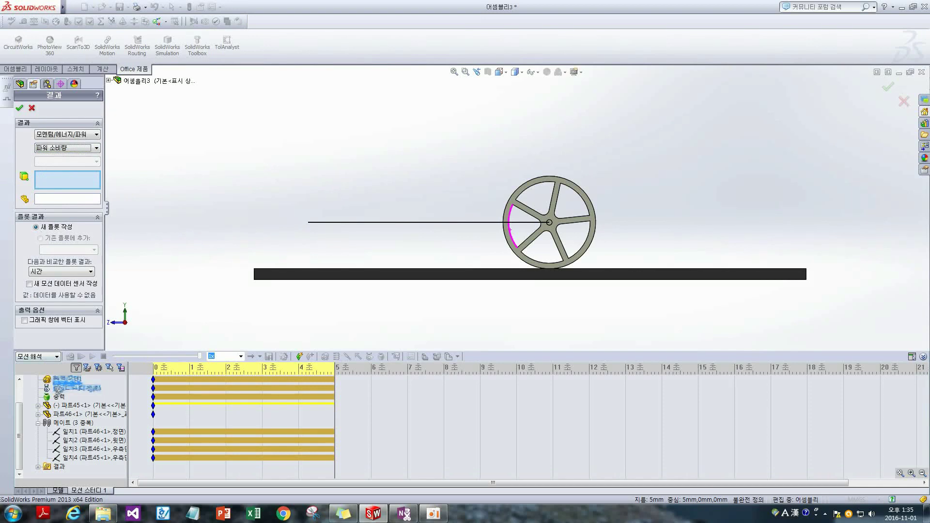
{"action": "left_click", "coordinate": [61, 382]}
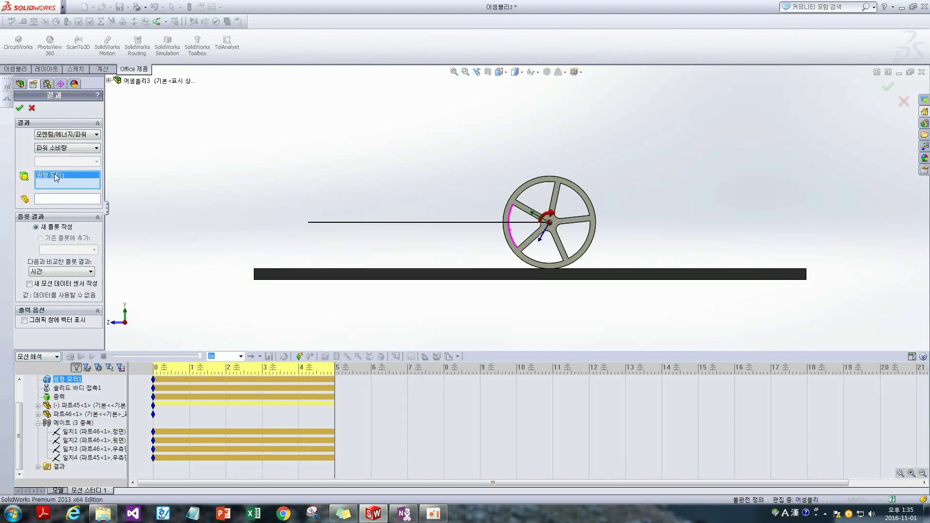
{"action": "left_click", "coordinate": [20, 109]}
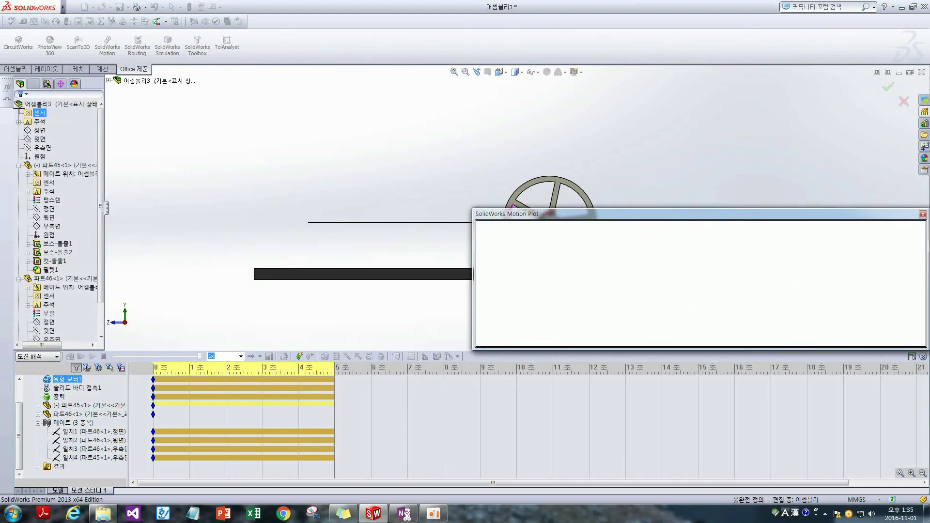
Step: Move the power plot off the model, narrow it, play the motion, then close the plot
{"action": "mouse_move", "coordinate": [539, 219]}
{"action": "left_mouse_down"}
{"action": "mouse_move", "coordinate": [309, 293]}
{"action": "mouse_move", "coordinate": [322, 295]}
{"action": "left_mouse_up"}
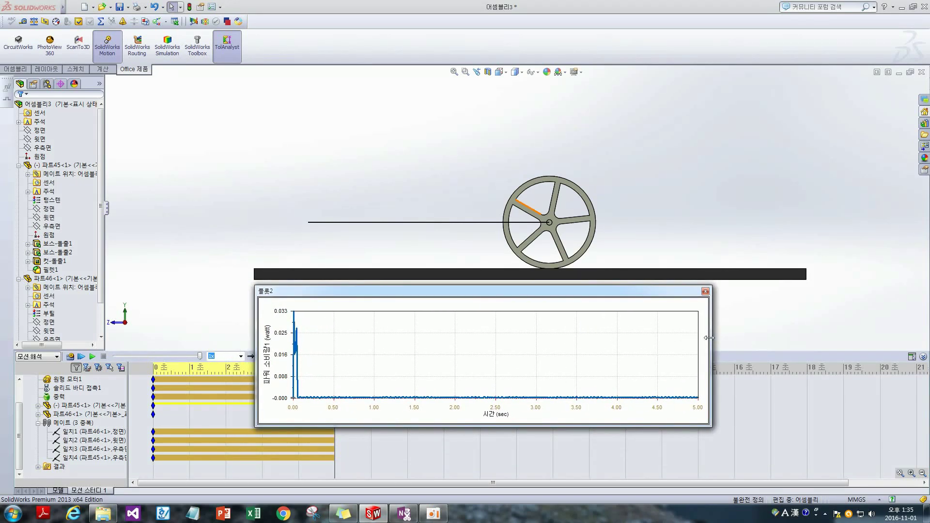
{"action": "left_click_drag", "start_coordinate": [709, 338], "coordinate": [563, 344]}
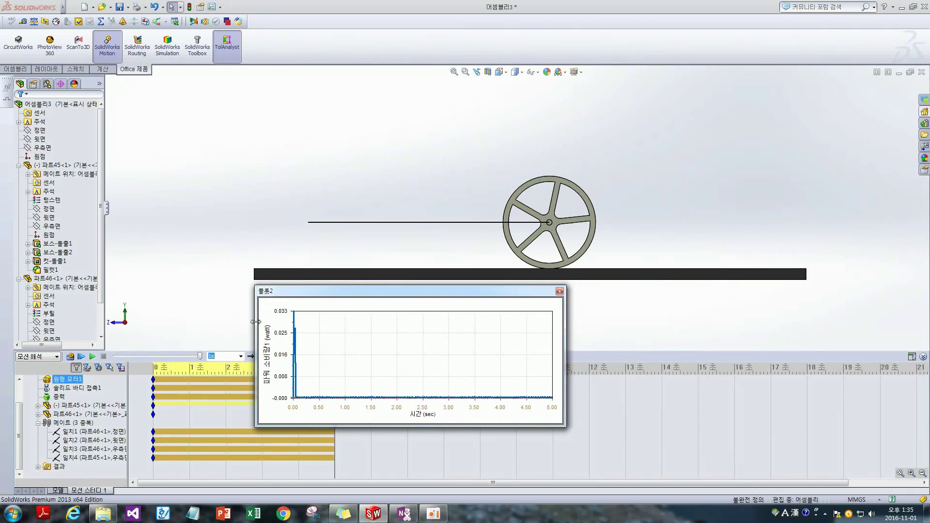
{"action": "left_click_drag", "start_coordinate": [256, 322], "coordinate": [272, 325]}
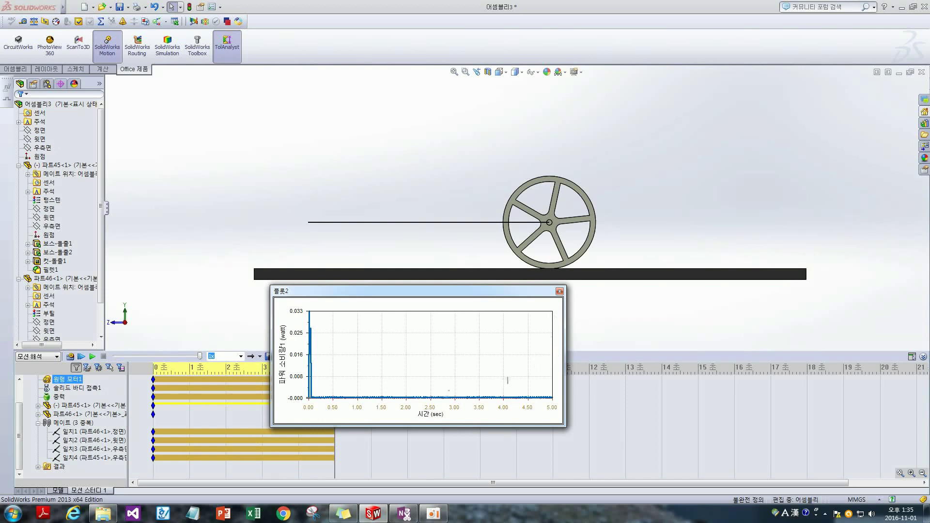
{"action": "left_click", "coordinate": [99, 390]}
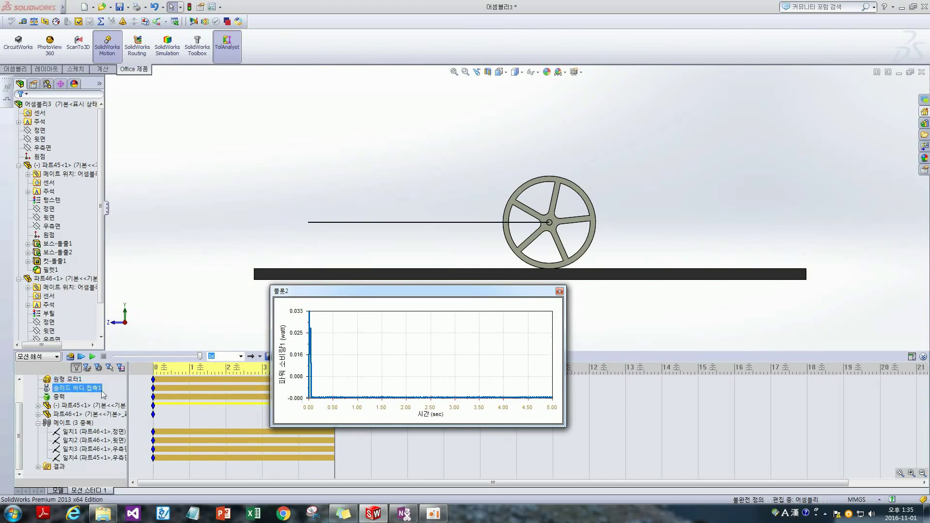
{"action": "left_click", "coordinate": [81, 357]}
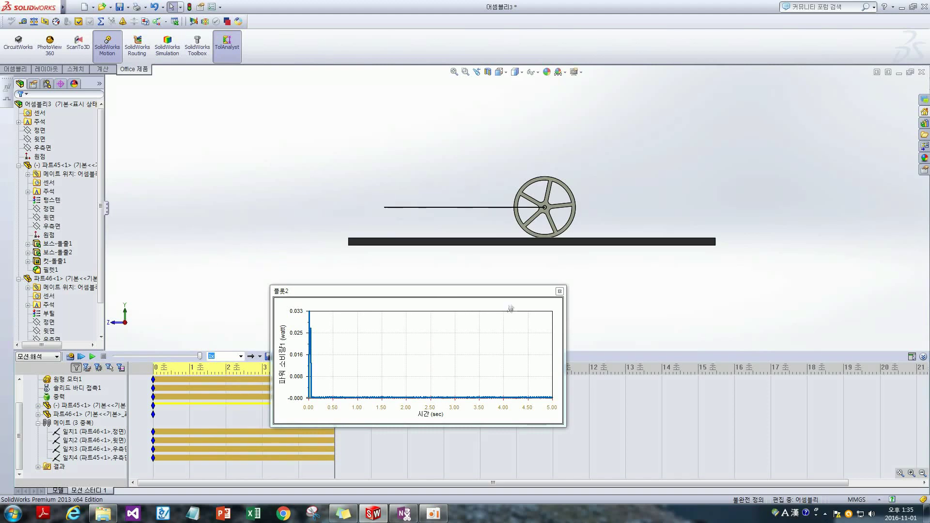
{"action": "left_click", "coordinate": [559, 292]}
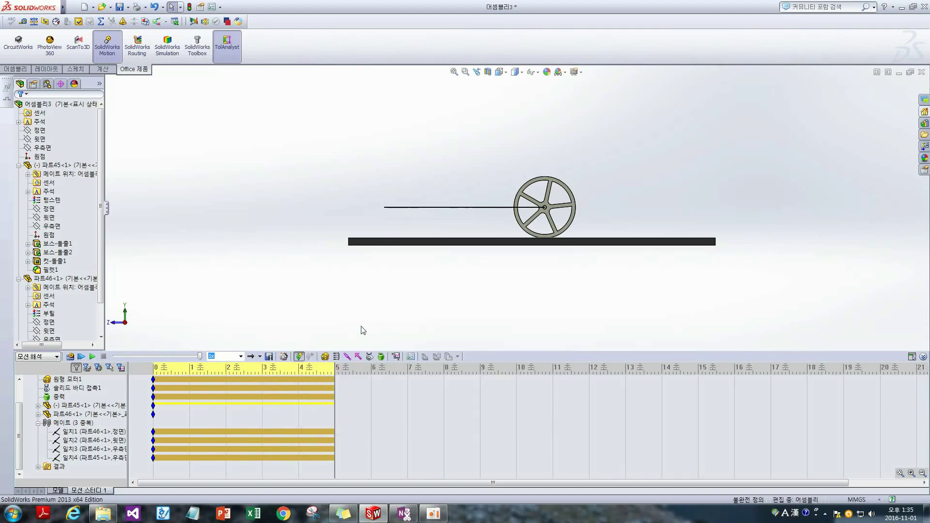
Step: Change Rotary Motor1 to Distance motion, turning 360° over 5.00 s
{"action": "right_click", "coordinate": [72, 381]}
{"action": "left_click", "coordinate": [104, 383]}
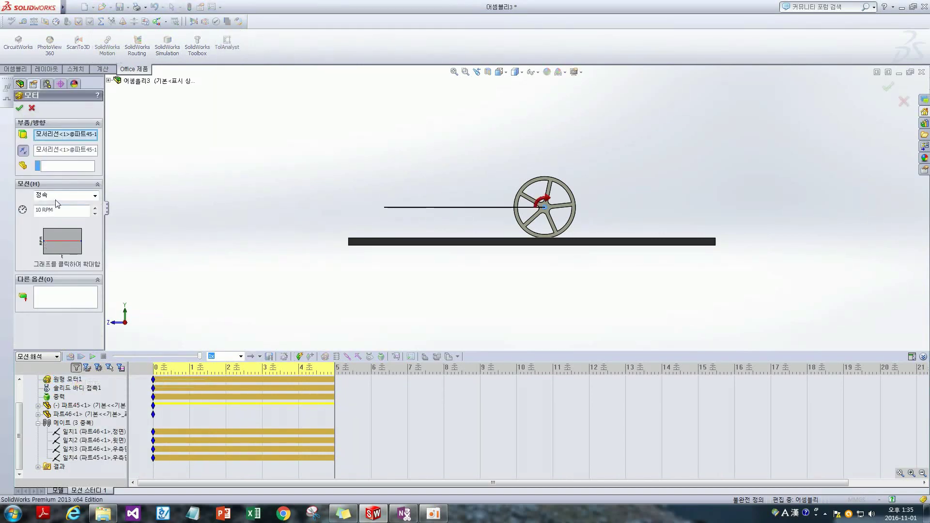
{"action": "left_click", "coordinate": [57, 197]}
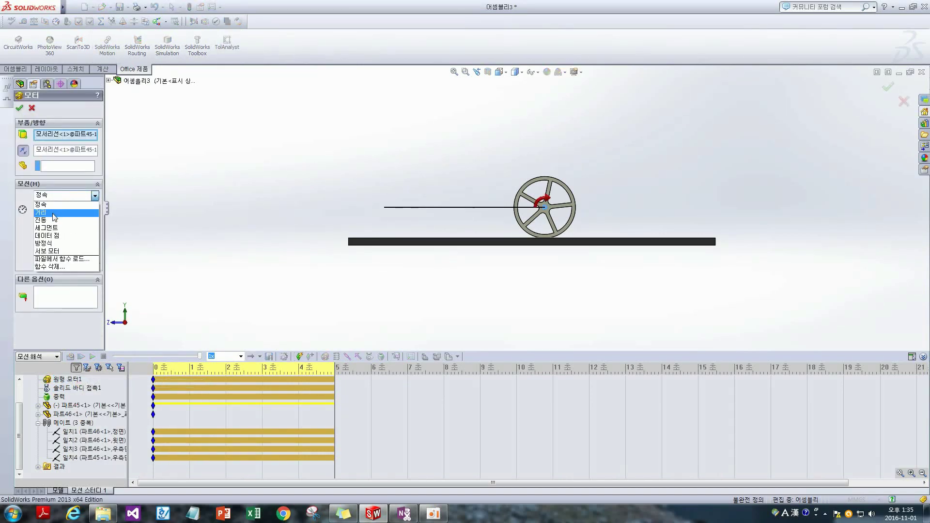
{"action": "left_click", "coordinate": [55, 213]}
{"action": "left_click", "coordinate": [62, 212]}
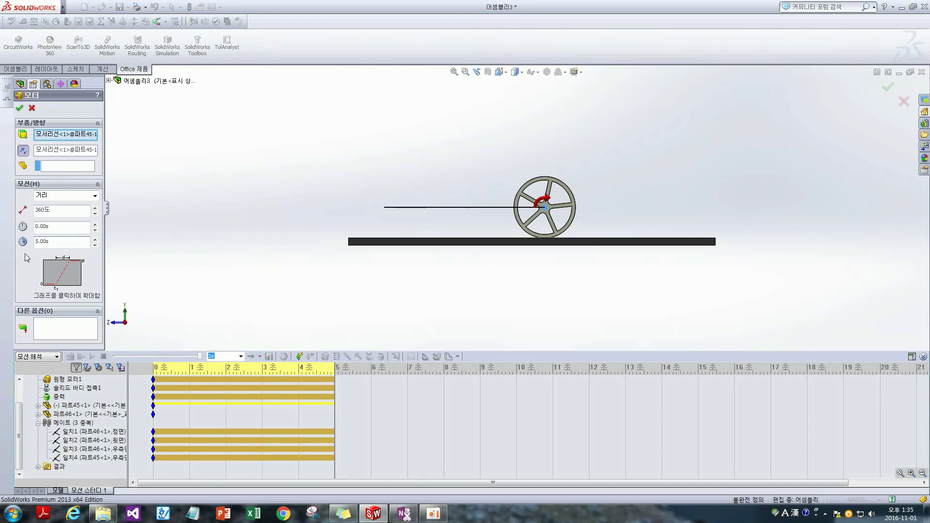
{"action": "left_click", "coordinate": [20, 107]}
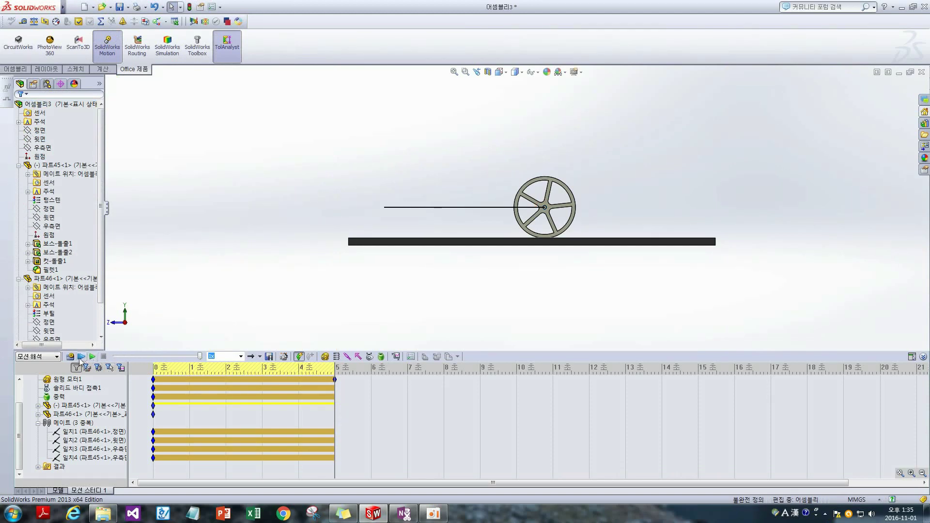
Step: Recalculate the study so the 360° distance motor rolls the wheel along the plate
{"action": "left_click", "coordinate": [70, 358]}
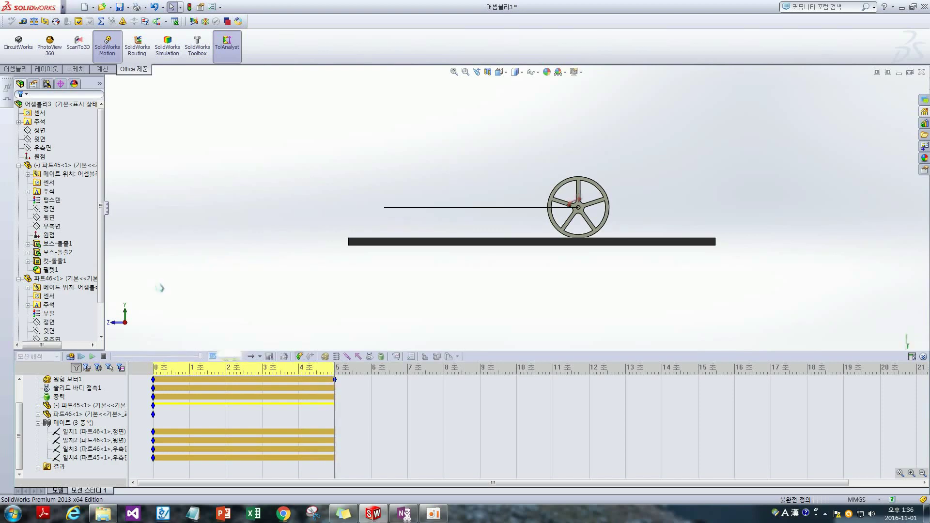
Step: Add a Power Consumption plot for Rotary Motor1, place it narrowed below the wheel, and play
{"action": "left_click", "coordinate": [400, 358]}
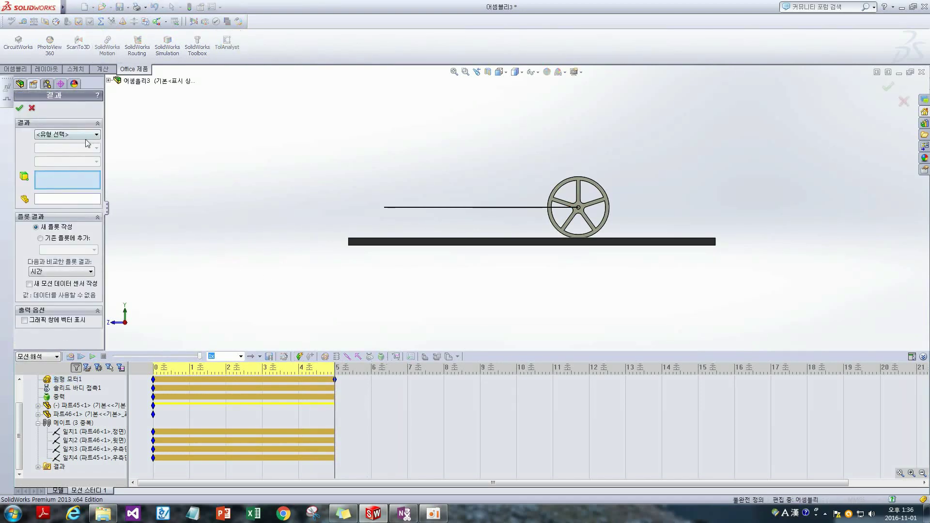
{"action": "left_click", "coordinate": [75, 135]}
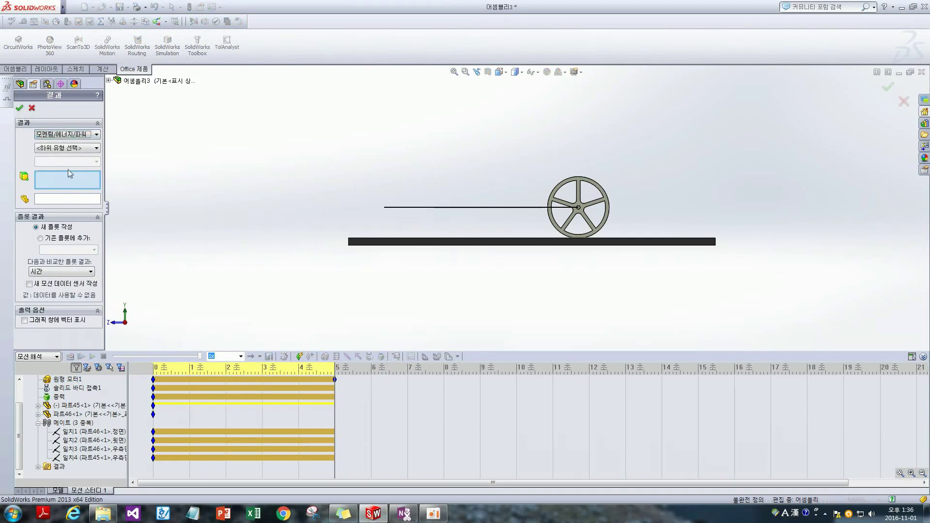
{"action": "left_click", "coordinate": [63, 148]}
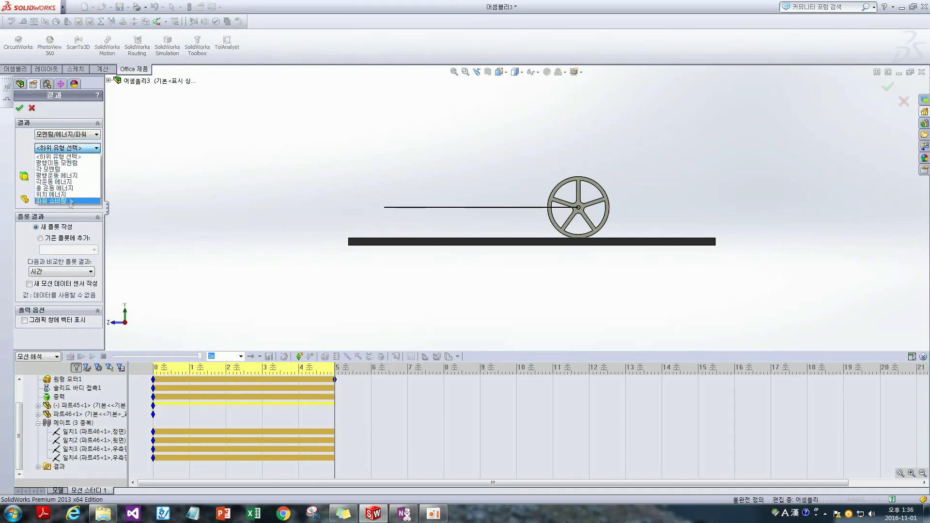
{"action": "left_click", "coordinate": [68, 201]}
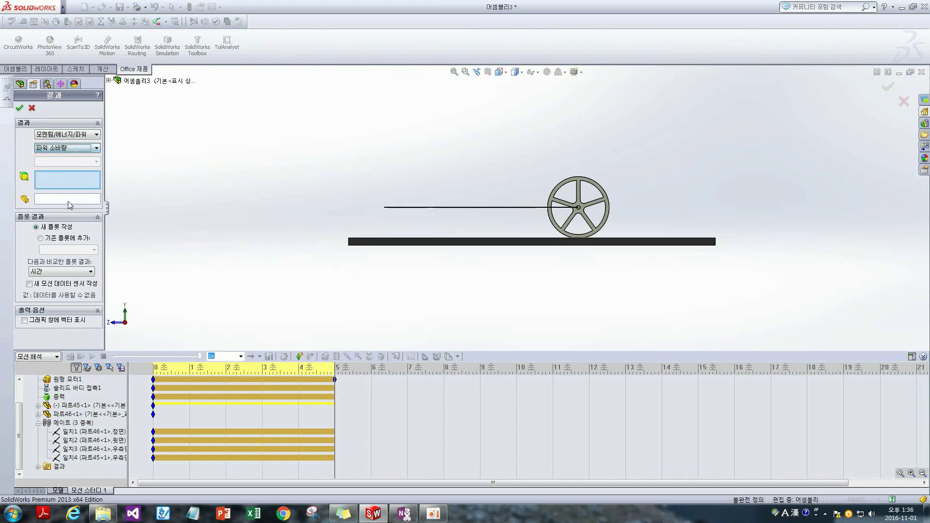
{"action": "left_click", "coordinate": [68, 382]}
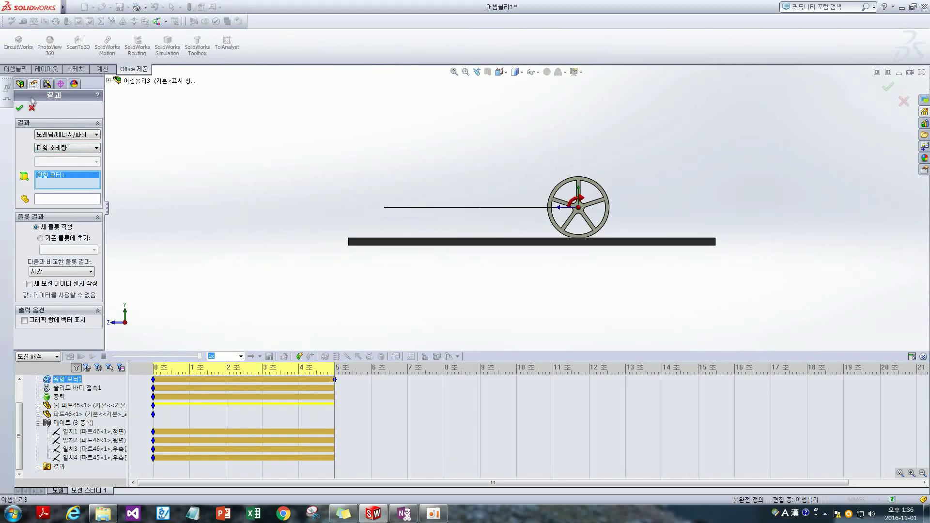
{"action": "left_click", "coordinate": [21, 109]}
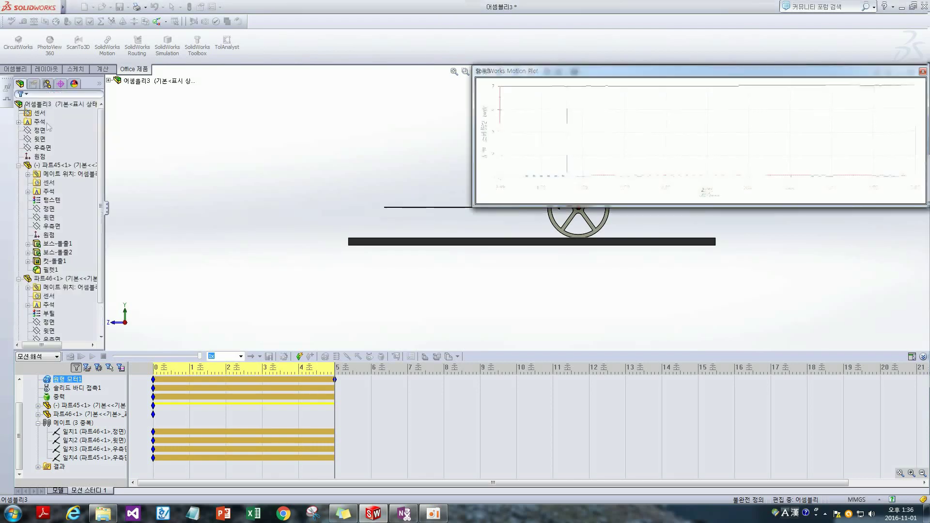
{"action": "mouse_move", "coordinate": [559, 78]}
{"action": "left_mouse_down"}
{"action": "mouse_move", "coordinate": [401, 266]}
{"action": "mouse_move", "coordinate": [444, 258]}
{"action": "left_mouse_up"}
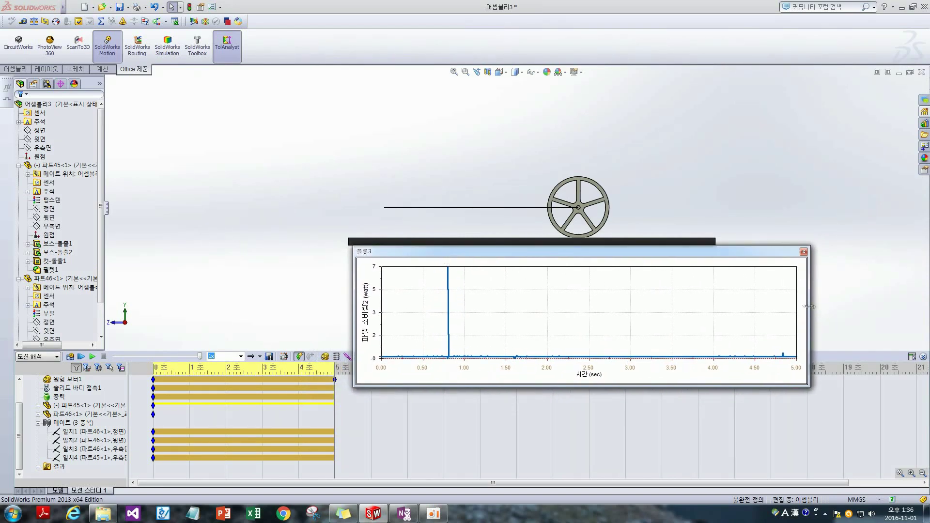
{"action": "left_click_drag", "start_coordinate": [809, 306], "coordinate": [590, 317]}
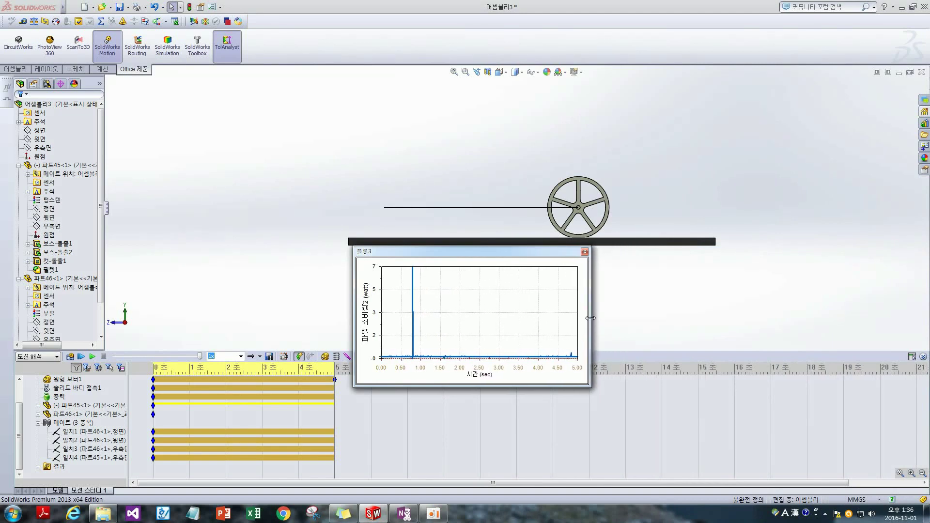
{"action": "left_click", "coordinate": [80, 357]}
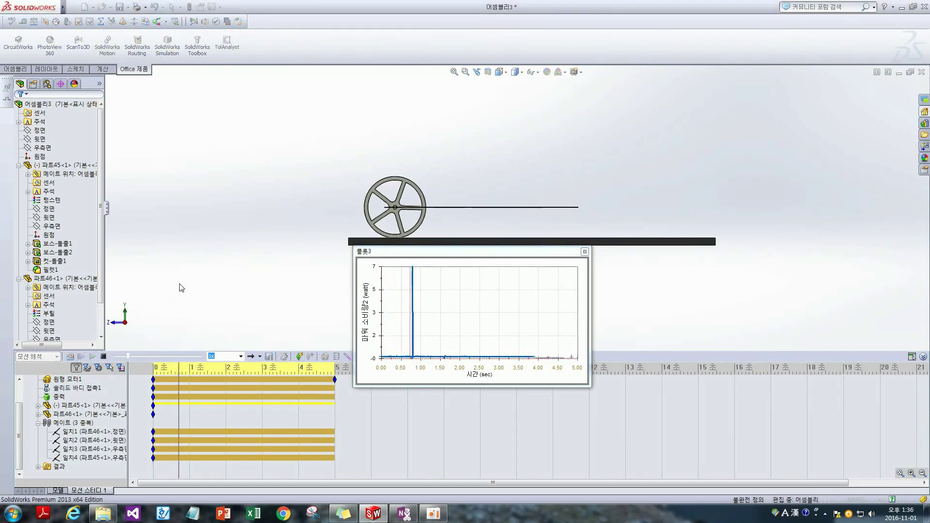